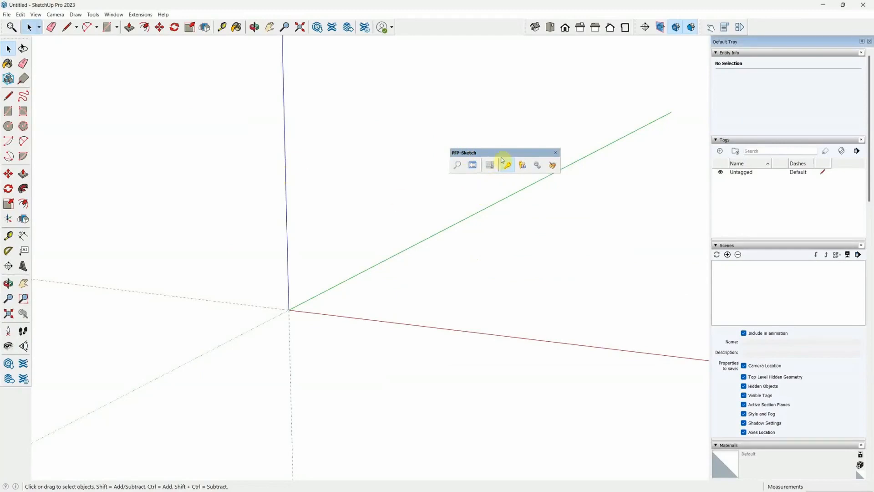
# Move the floating PFP-Sketch toolbar up and dock it in the top toolbar row.
pyautogui.moveTo(501, 152); pyautogui.dragTo(465, 128)
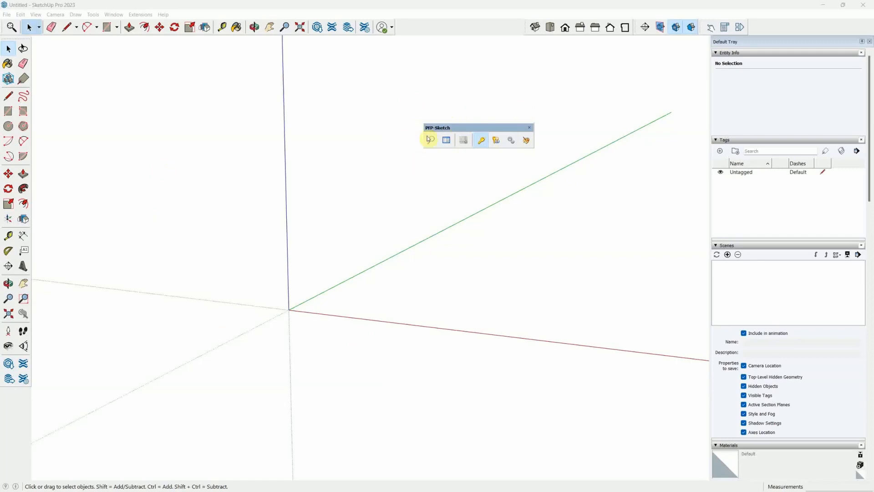
pyautogui.moveTo(438, 127); pyautogui.dragTo(422, 23)
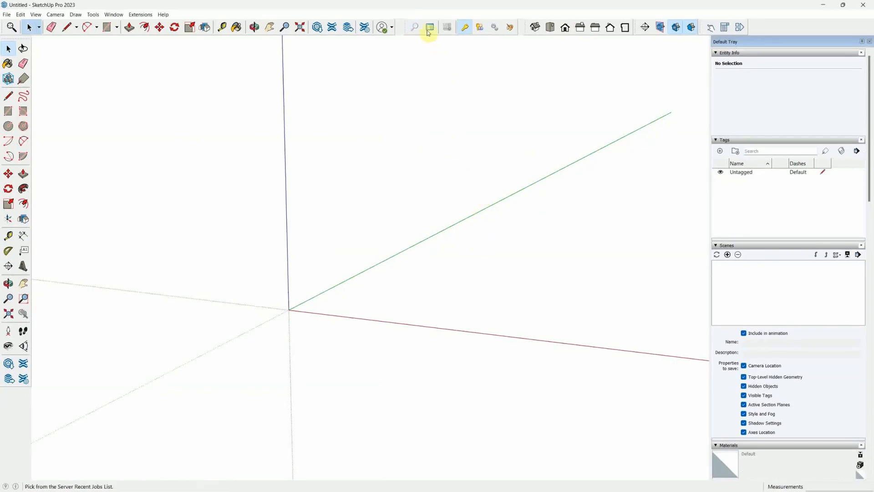
pyautogui.moveTo(405, 26)
pyautogui.mouseDown()
pyautogui.moveTo(537, 144)
pyautogui.moveTo(597, 230)
pyautogui.moveTo(404, 35)
pyautogui.moveTo(407, 18)
pyautogui.mouseUp()
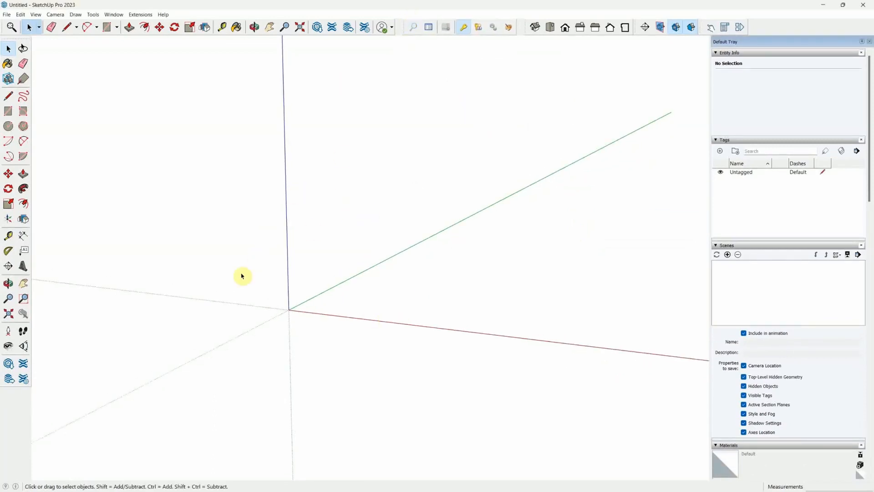
# Open the server's recent jobs list and search it for the job's contract number.
pyautogui.click(426, 29)
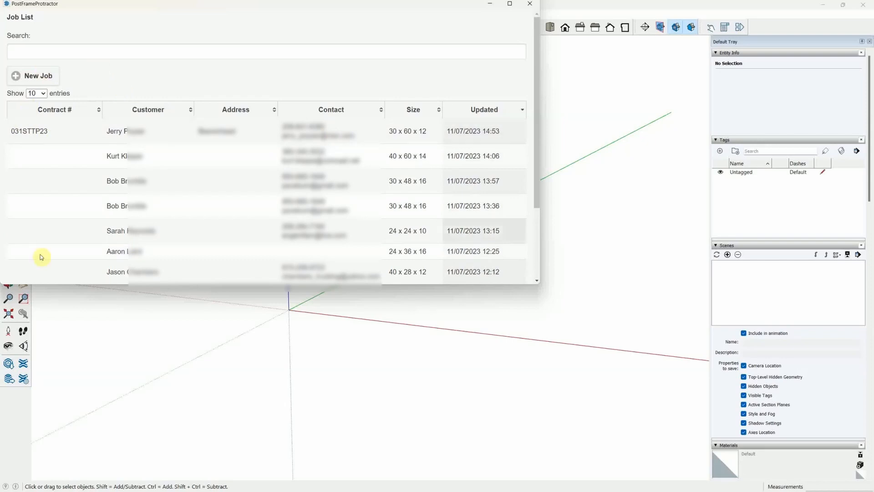
pyautogui.click(97, 54)
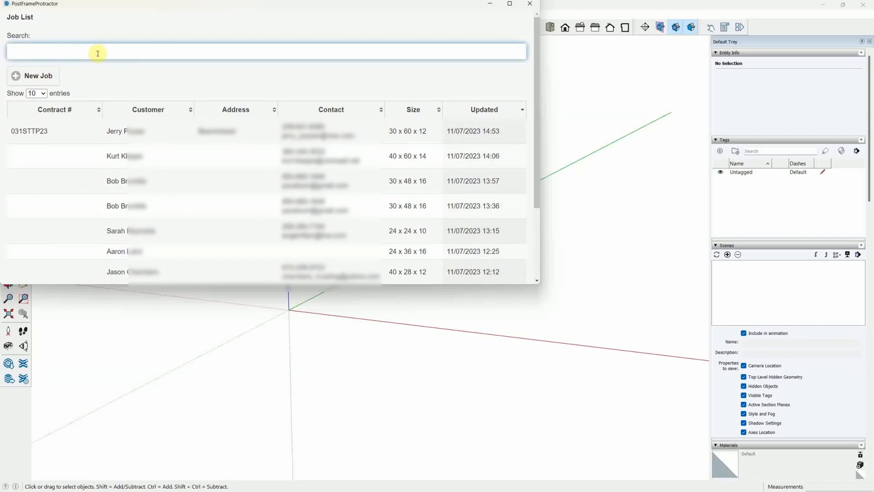
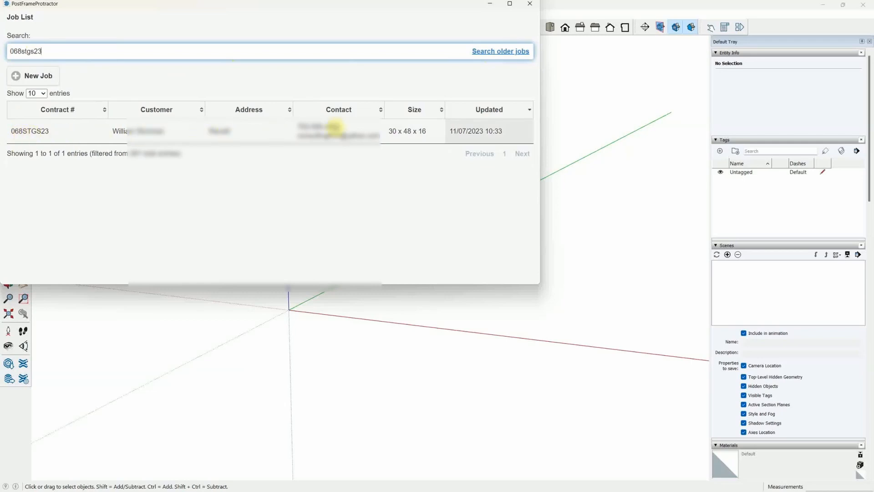
# Load the matching job, review its colour choices, and show the Details feature list.
pyautogui.click(23, 131)
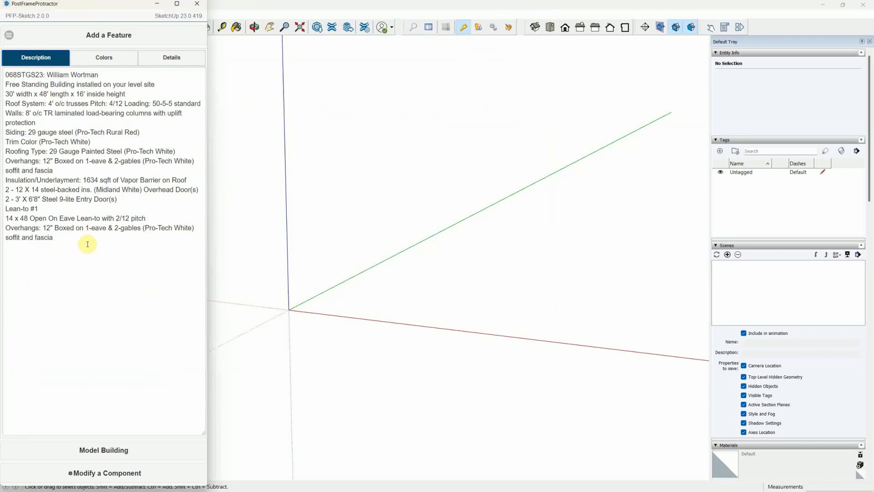
pyautogui.click(103, 58)
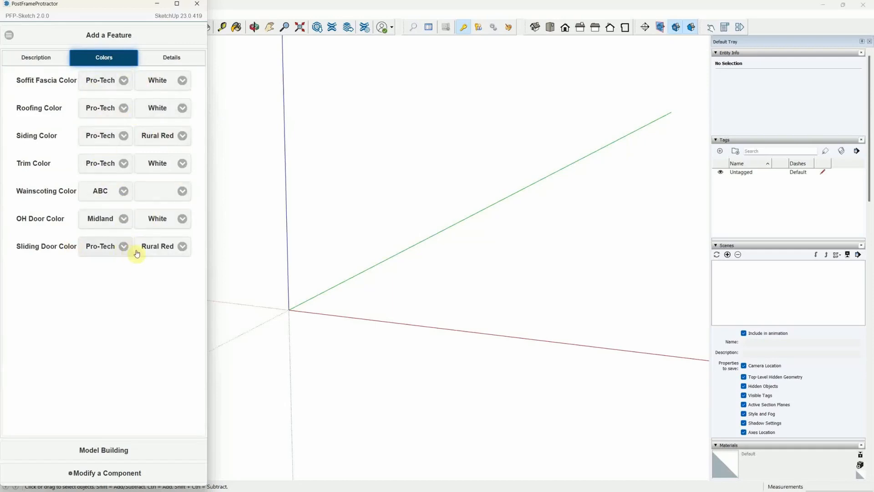
pyautogui.click(171, 61)
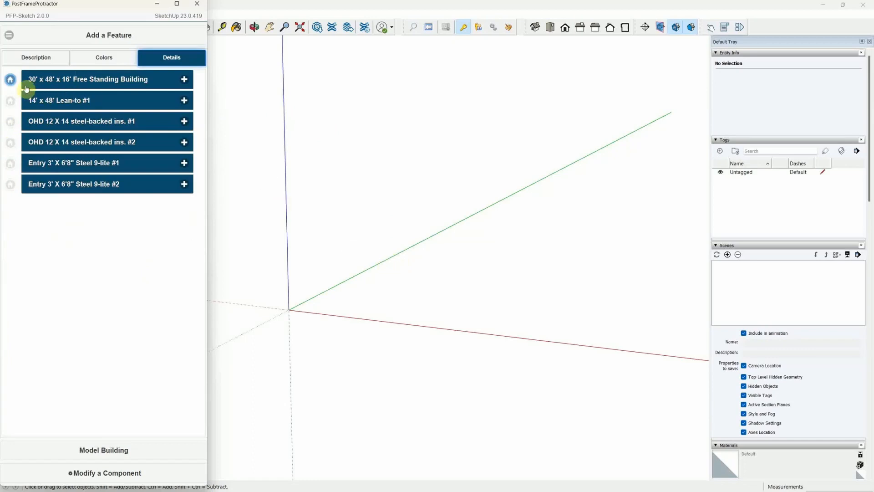
# Model the 30' x 48' x 16' free-standing building from the Details list and orbit to inspect it.
pyautogui.click(36, 58)
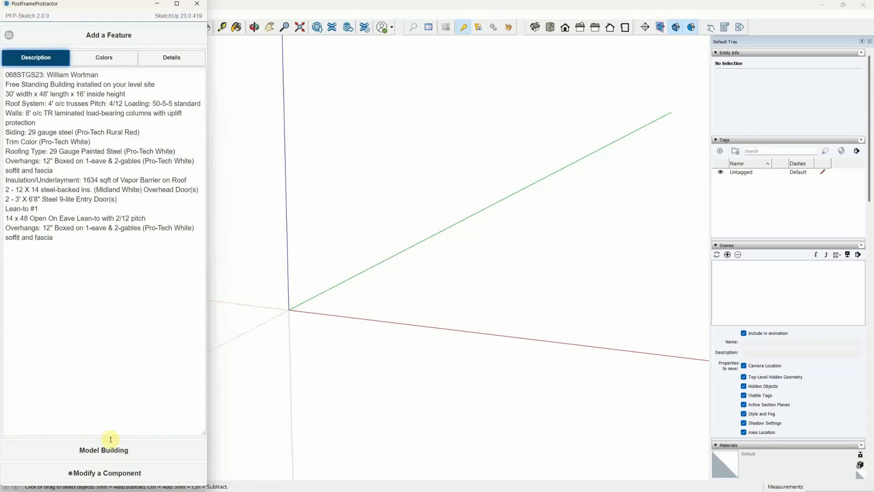
pyautogui.click(172, 58)
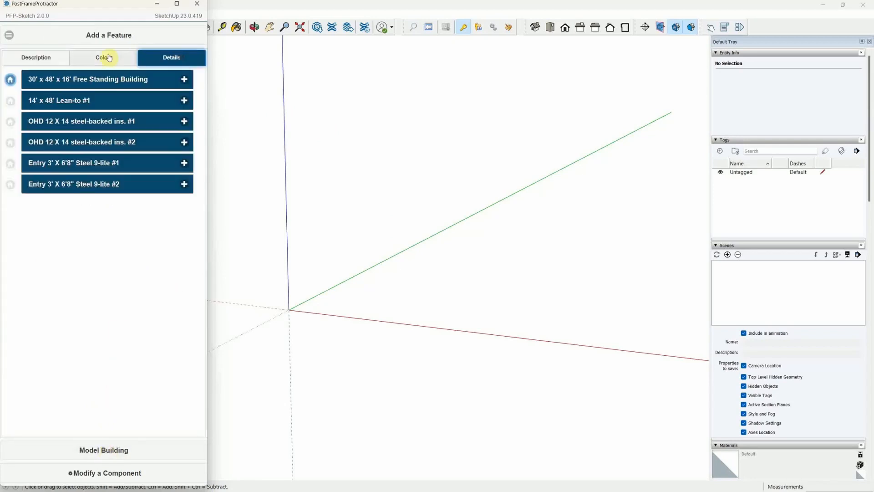
pyautogui.click(10, 81)
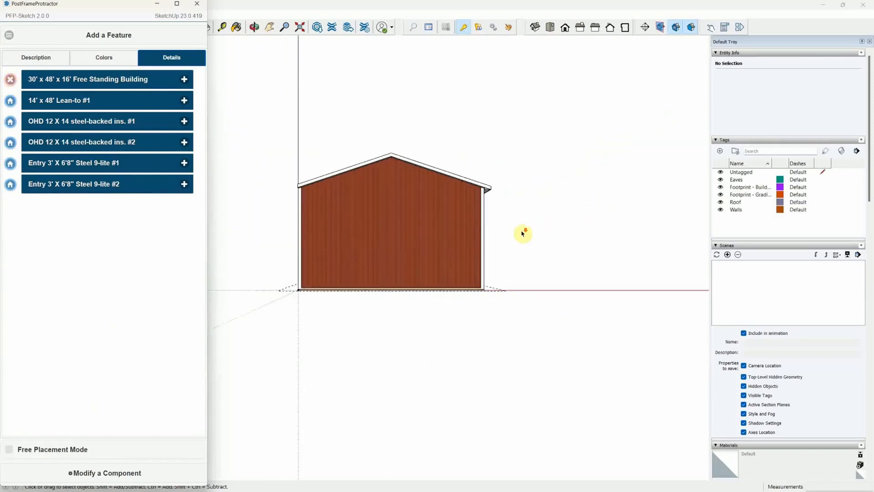
pyautogui.moveTo(523, 233); pyautogui.dragTo(357, 254, button='middle')
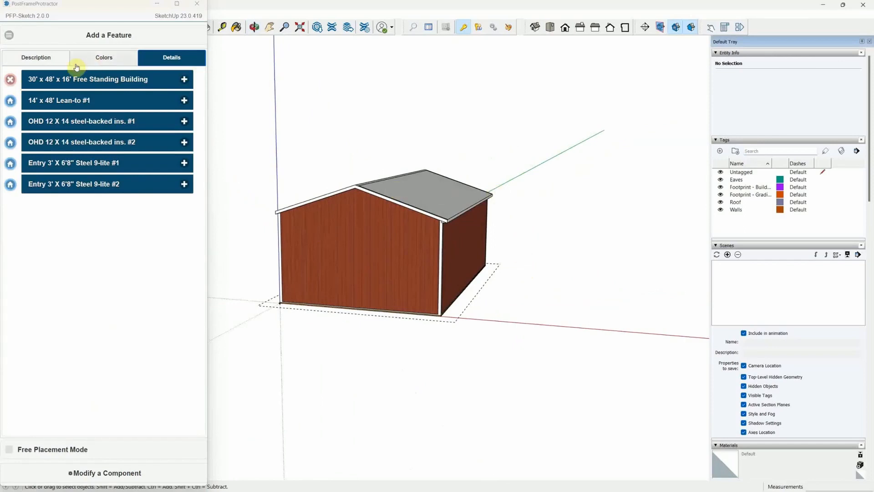
pyautogui.click(10, 81)
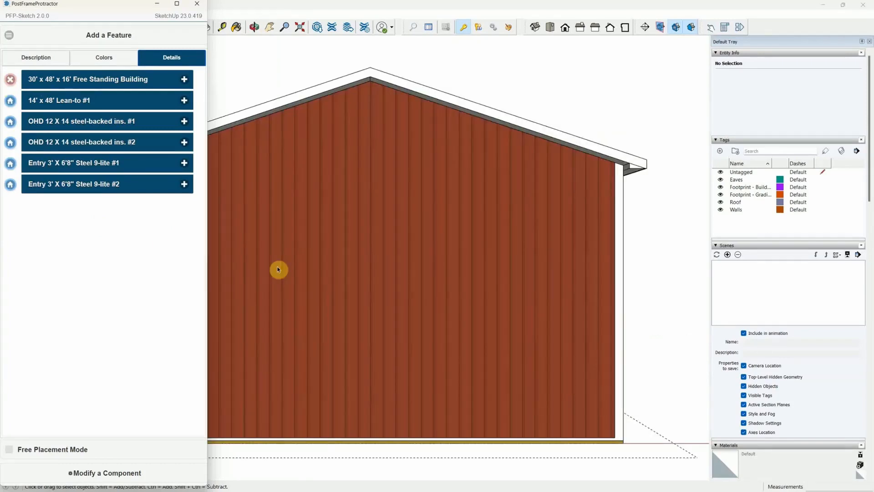
pyautogui.scroll(4, 564, 226)
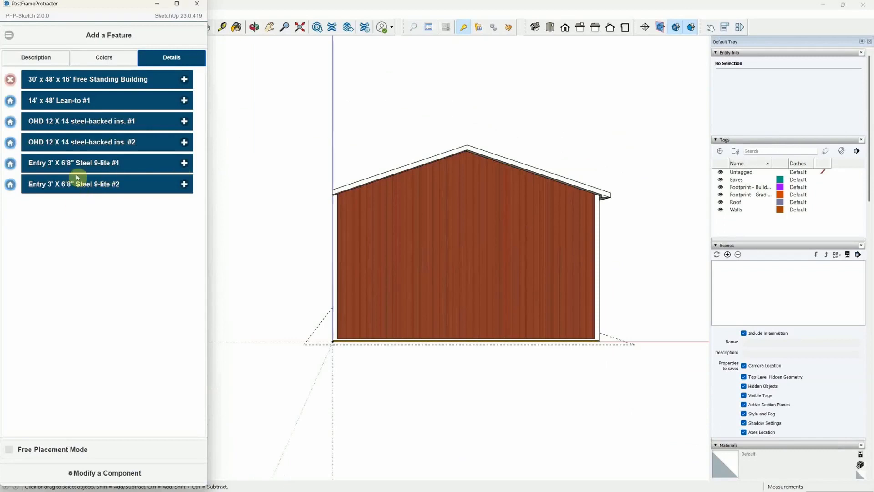
# Place entry door #2 on the side wall at the default distance.
pyautogui.click(10, 184)
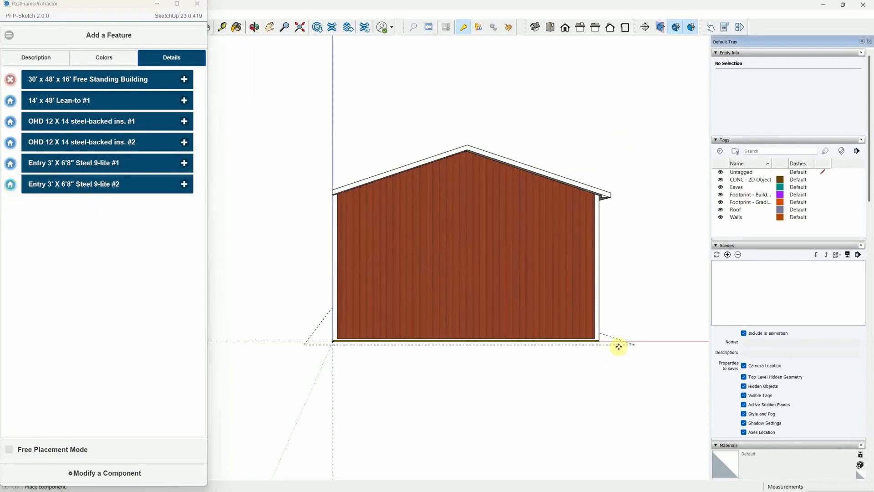
pyautogui.moveTo(601, 353); pyautogui.dragTo(456, 345, button='middle')
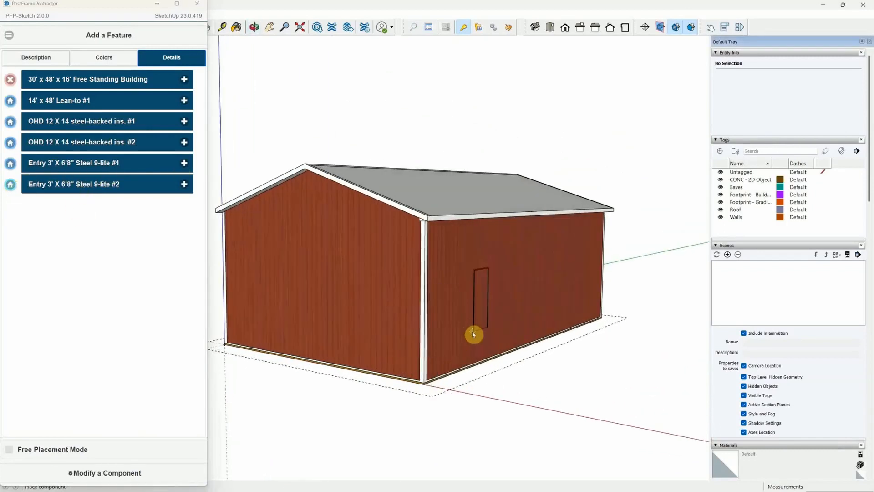
pyautogui.click(473, 334)
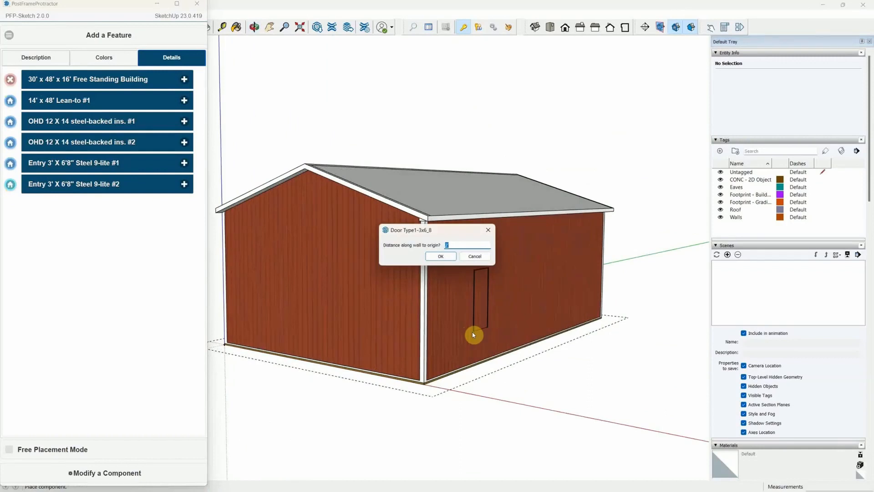
pyautogui.press('Return')
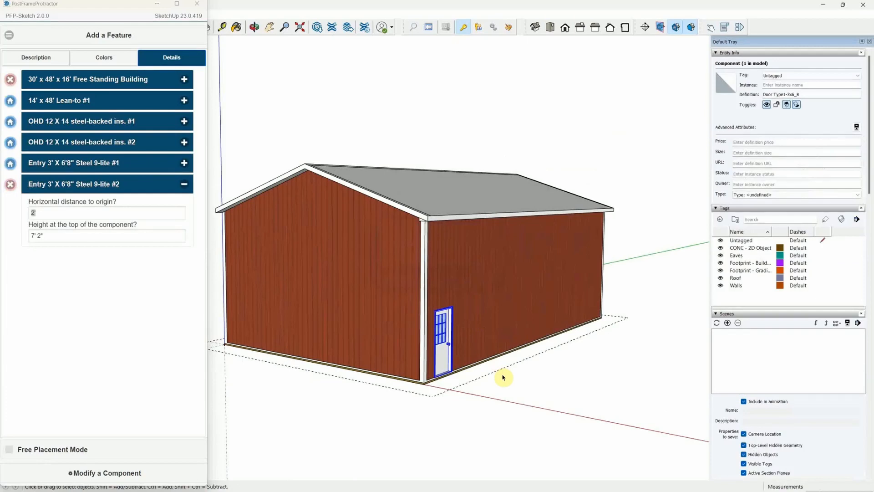
# Remove the placed entry door #2 again.
pyautogui.click(10, 185)
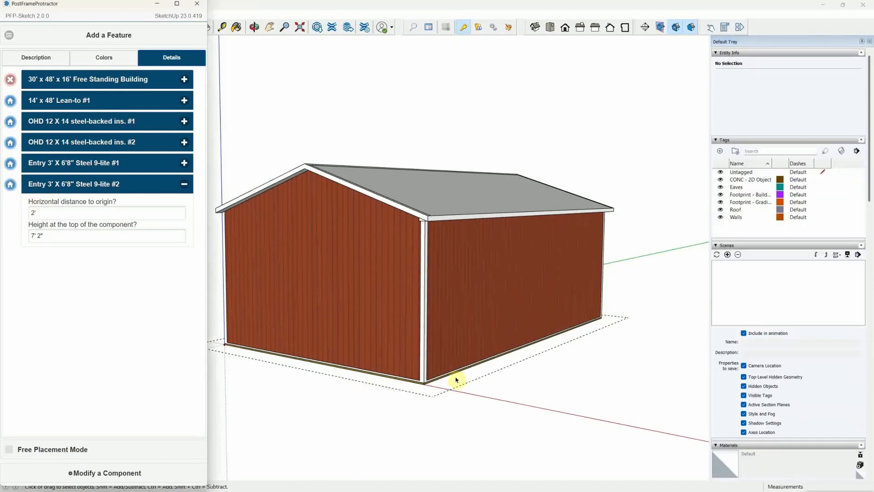
# Attach the 14' x 48' lean-to at the long side wall corner, 0" from origin.
pyautogui.moveTo(427, 384); pyautogui.dragTo(341, 321, button='middle')
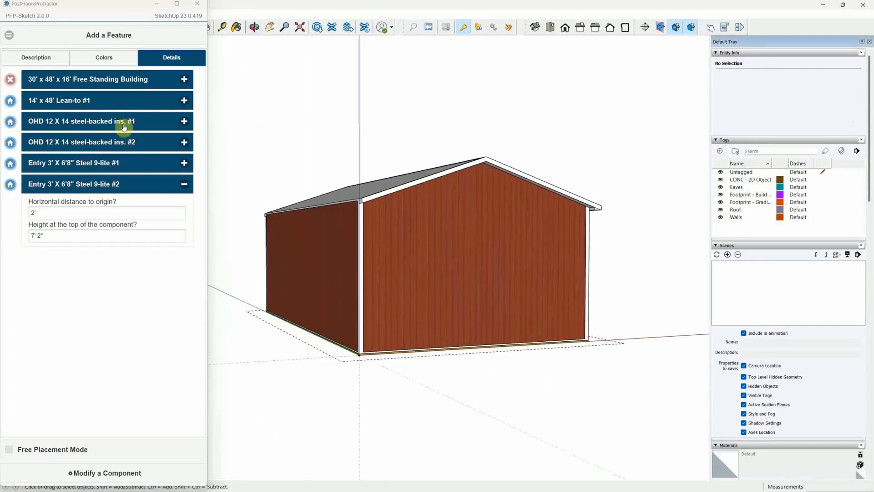
pyautogui.moveTo(459, 204); pyautogui.dragTo(468, 265, button='middle')
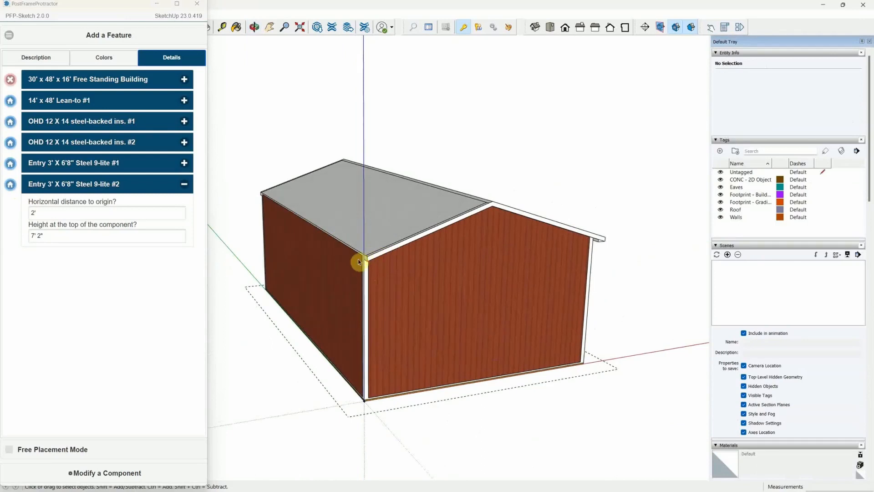
pyautogui.moveTo(388, 259); pyautogui.dragTo(327, 236, button='middle')
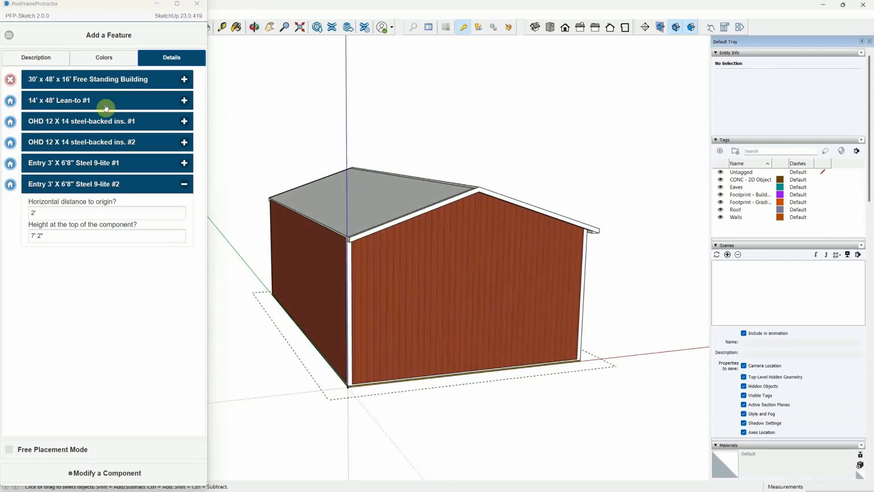
pyautogui.click(10, 104)
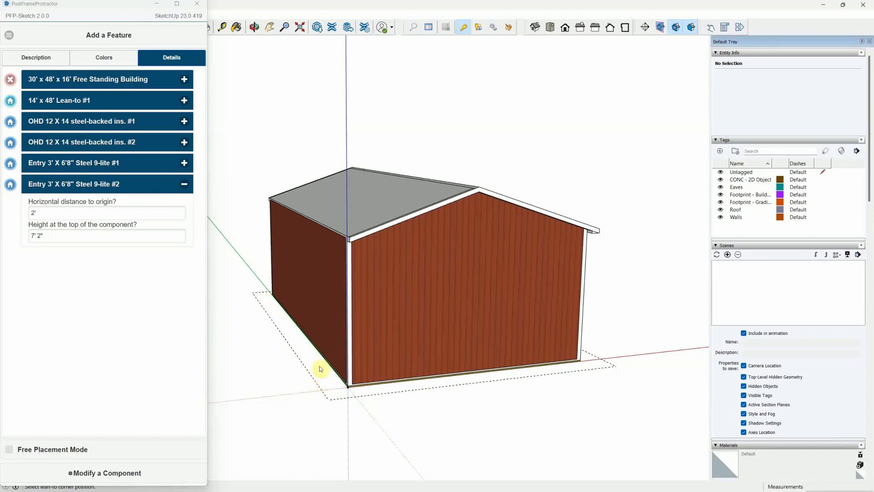
pyautogui.click(319, 287)
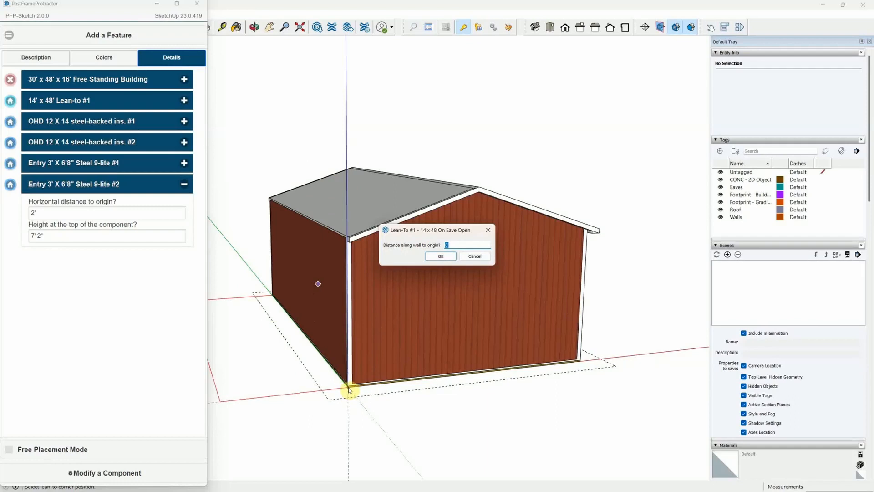
pyautogui.click(439, 256)
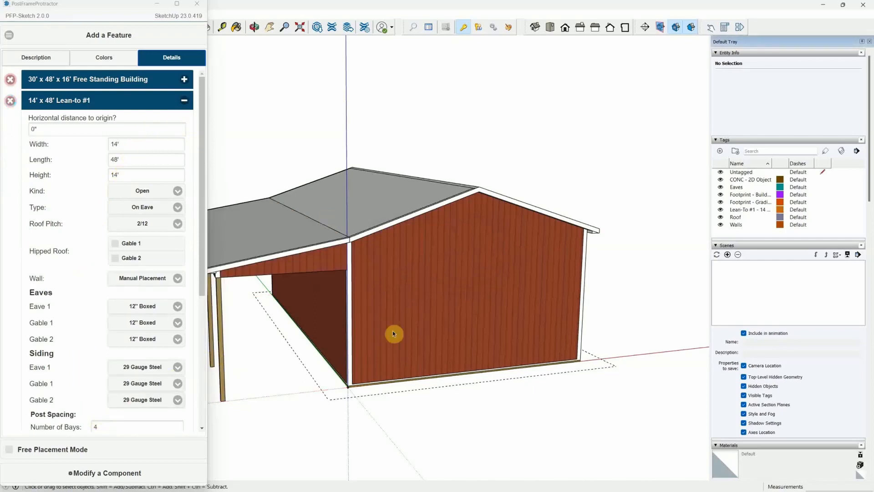
# Zoom out, scroll the Details panel, and collapse the Lean-to #1 section.
pyautogui.scroll(-3, 523, 335)
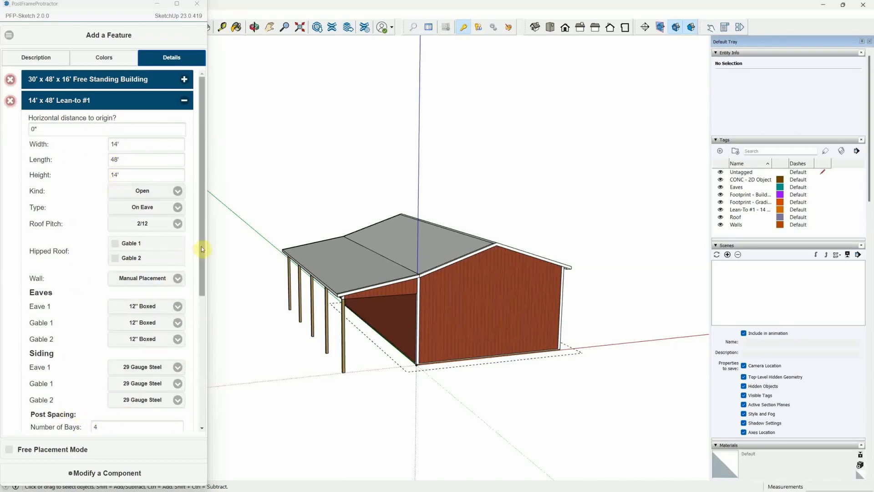
pyautogui.moveTo(203, 248); pyautogui.dragTo(203, 370)
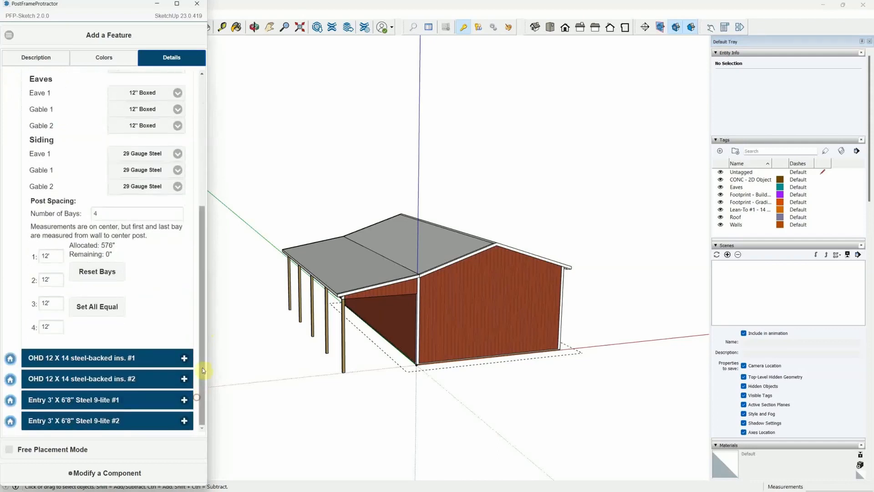
pyautogui.scroll(5, 158, 335)
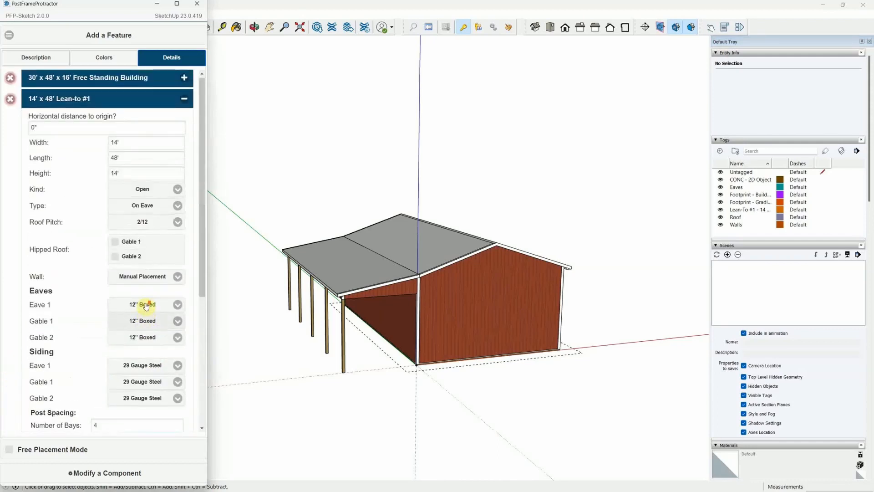
pyautogui.scroll(-5, 145, 309)
pyautogui.scroll(5, 123, 304)
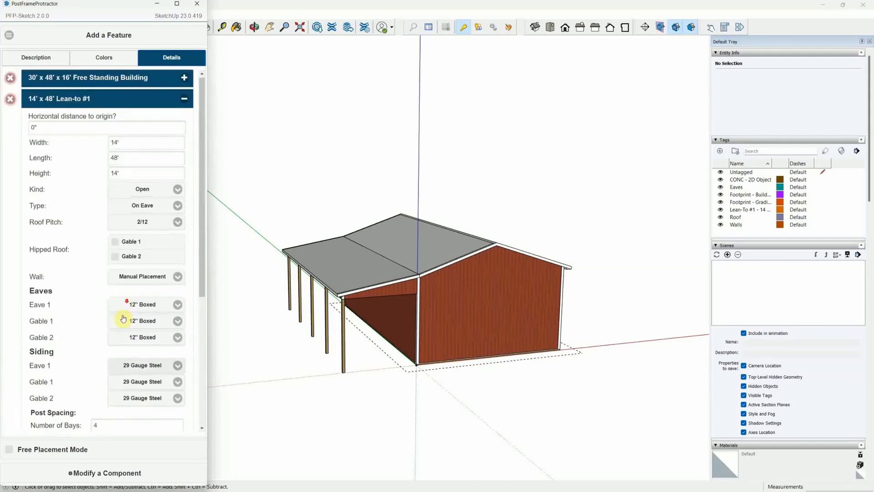
pyautogui.scroll(-5, 123, 304)
pyautogui.scroll(5, 120, 326)
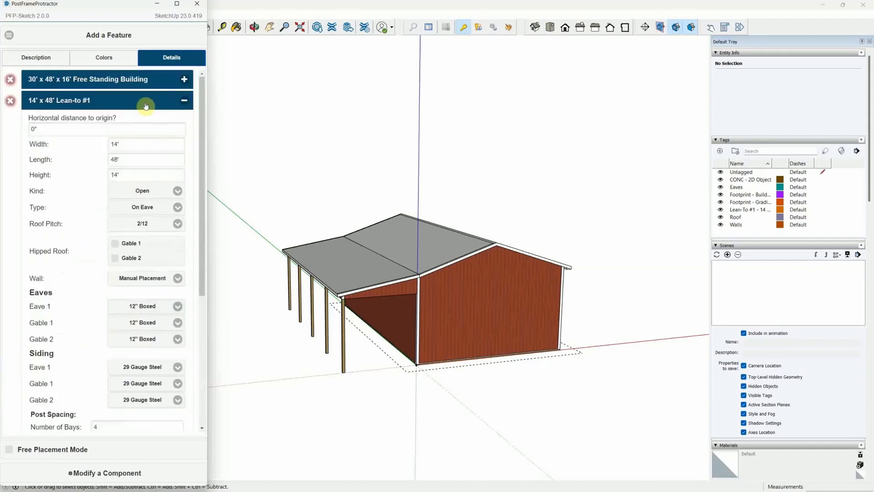
pyautogui.click(185, 101)
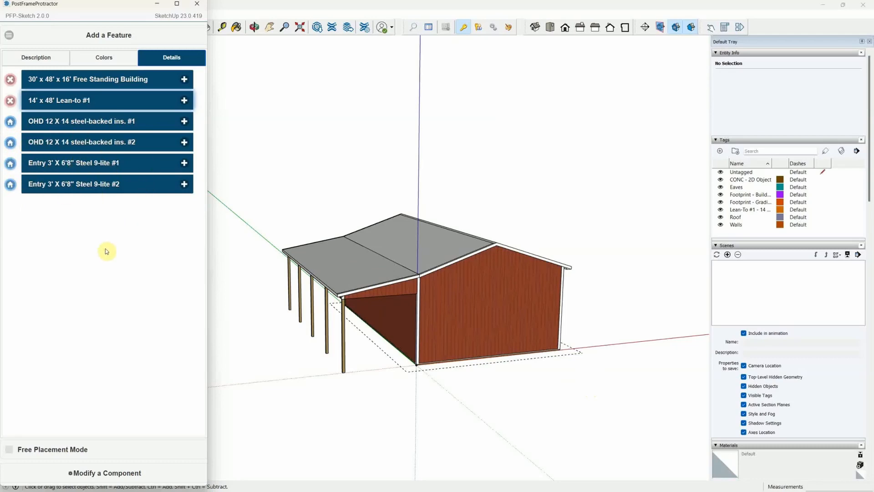
# Turn to the gable end and pick up overhead door OHD 12 X 14 steel-backed #1.
pyautogui.moveTo(394, 362); pyautogui.dragTo(506, 332, button='middle')
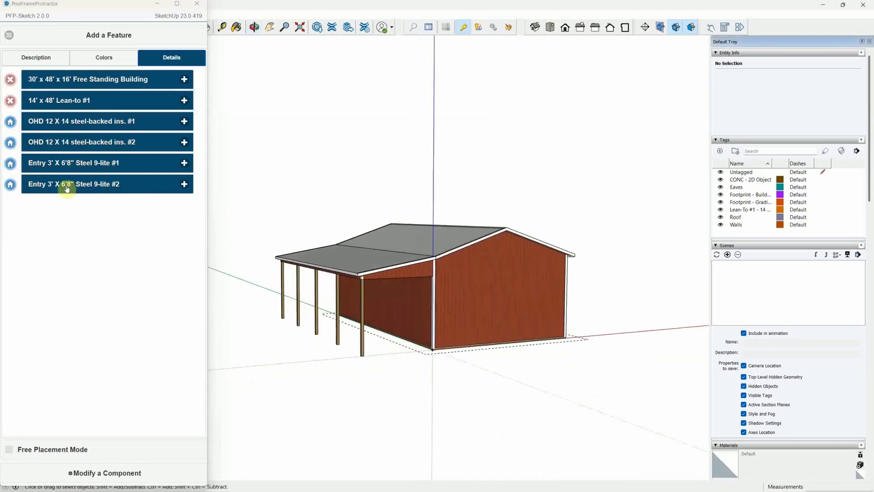
pyautogui.click(11, 124)
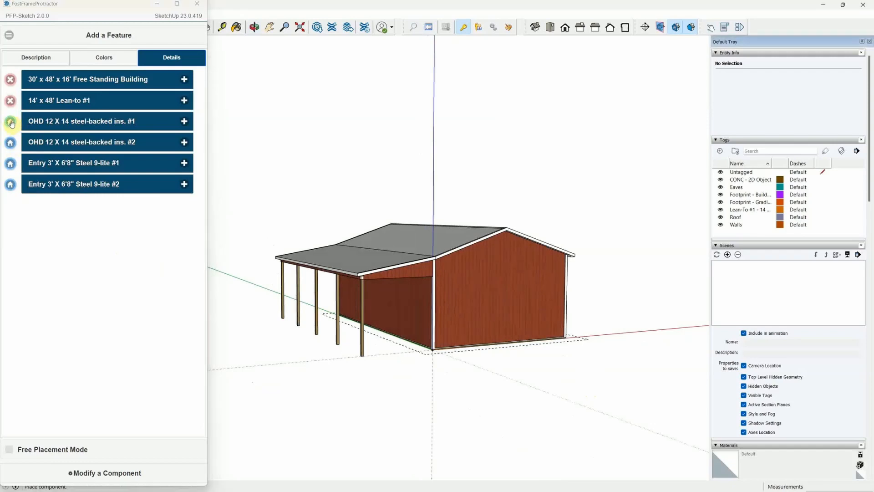
# Drop the 12 x 14 overhead door on the gable wall at the default 2' distance.
pyautogui.click(480, 308)
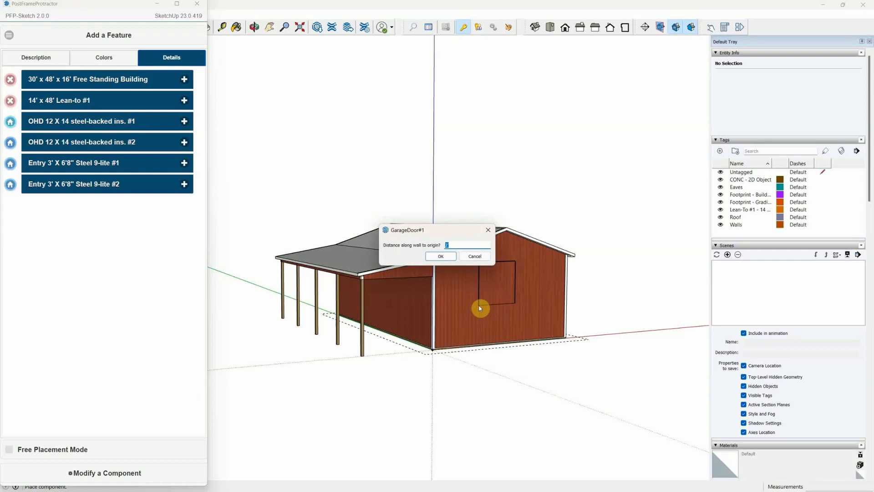
pyautogui.press('Return')
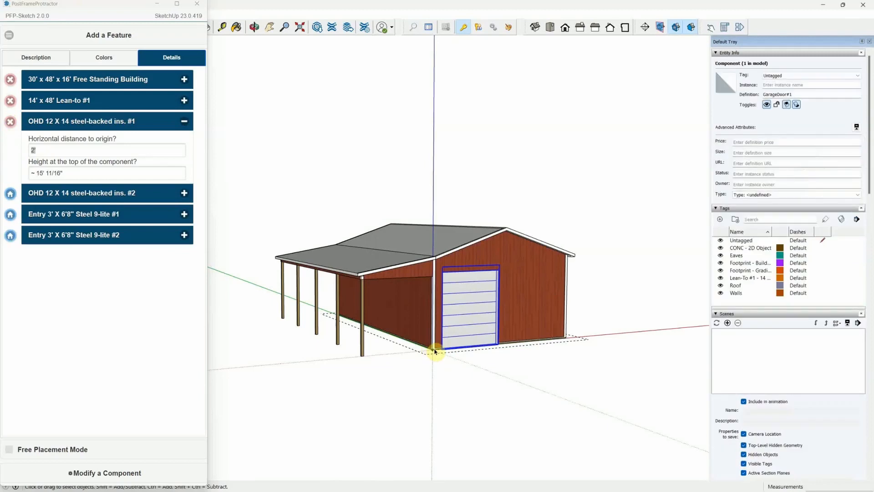
# Set entry door #2 on the wall under the lean-to, 8' 3" from origin.
pyautogui.click(11, 236)
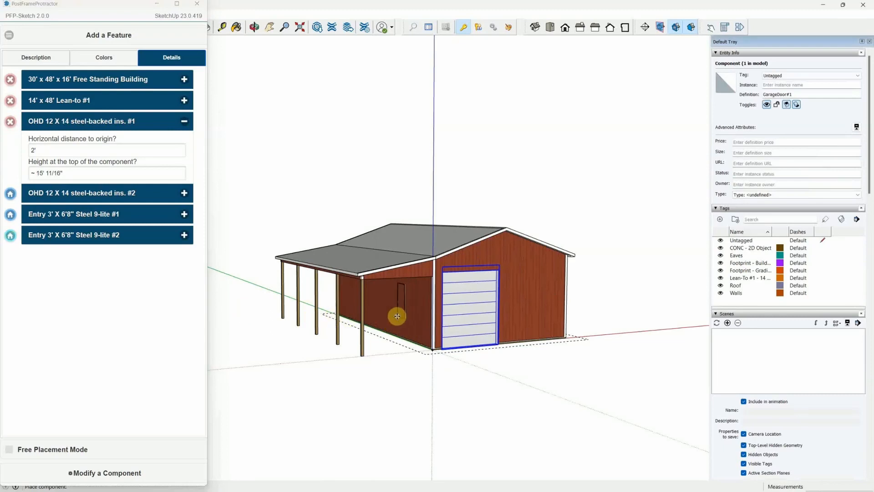
pyautogui.click(398, 315)
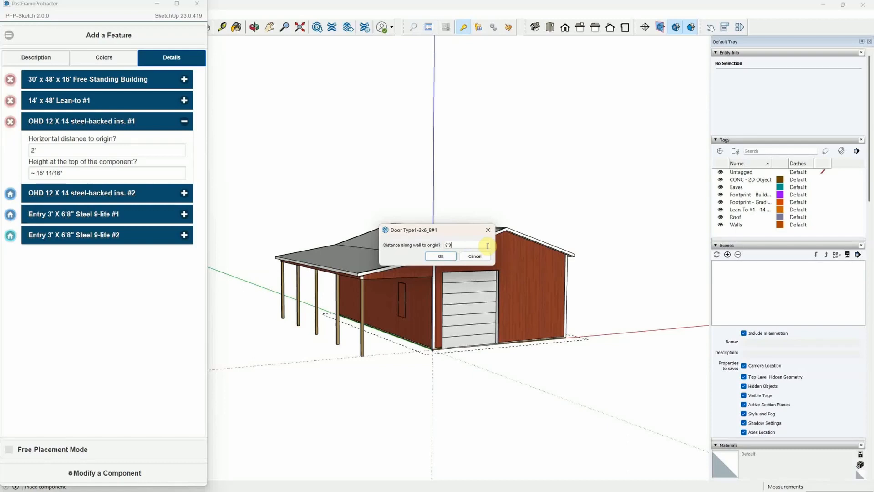
pyautogui.press('Return')
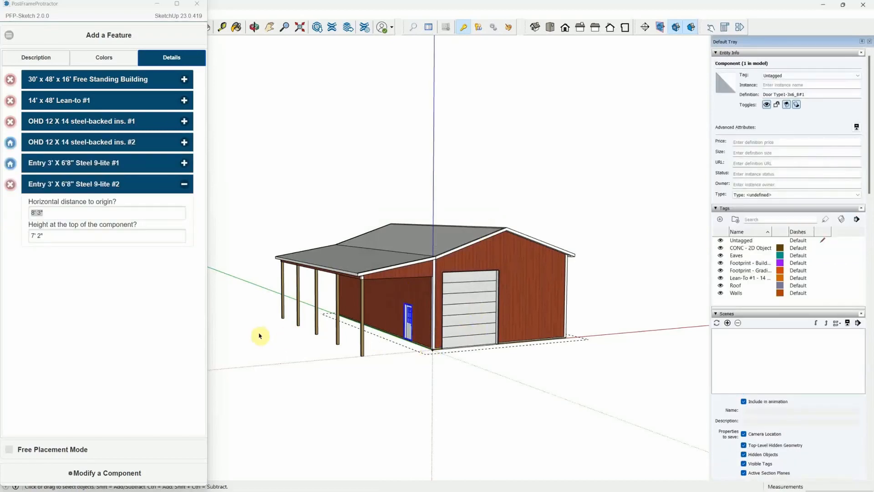
pyautogui.moveTo(351, 340); pyautogui.dragTo(298, 287, button='middle')
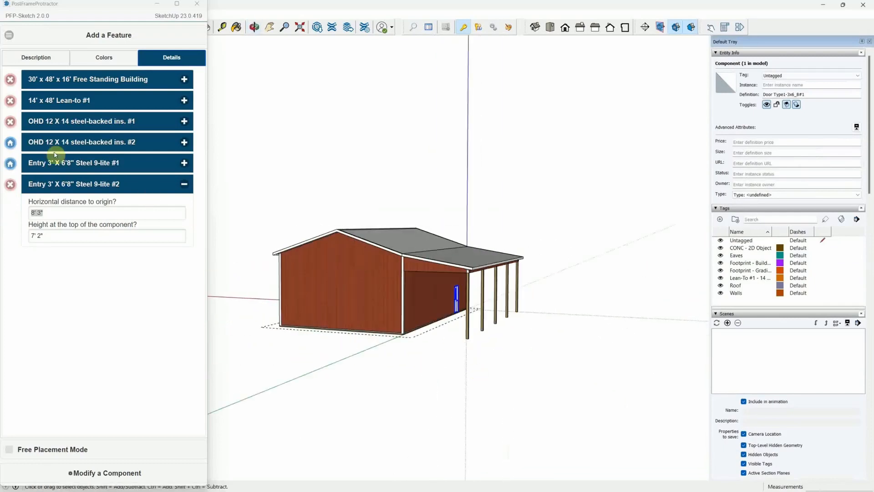
# Place overhead door #2 on the other gable wall at the default 2' distance.
pyautogui.click(13, 146)
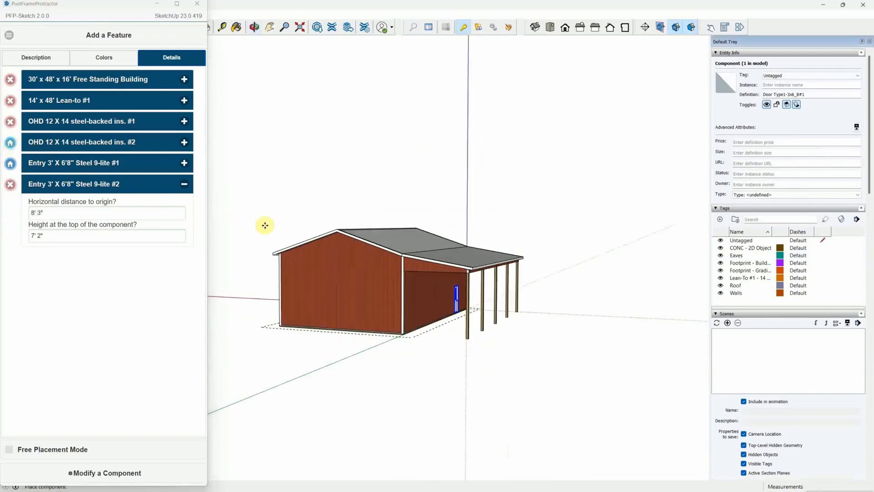
pyautogui.click(340, 314)
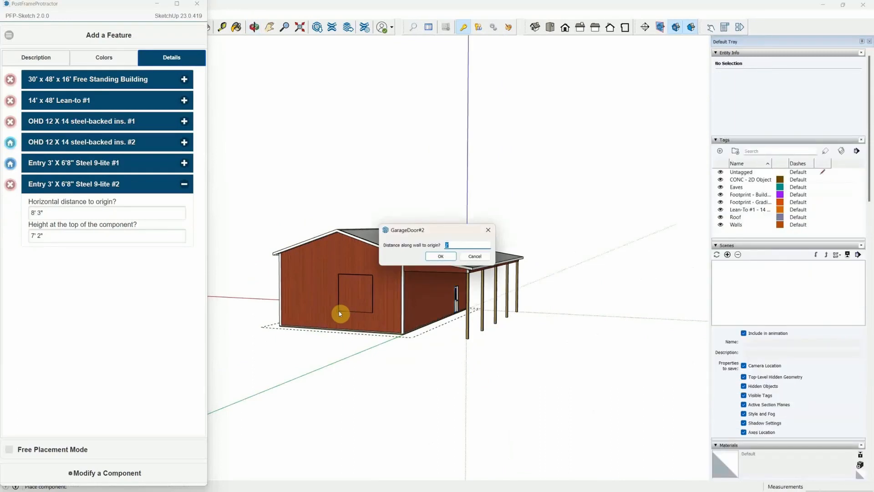
pyautogui.press('Return')
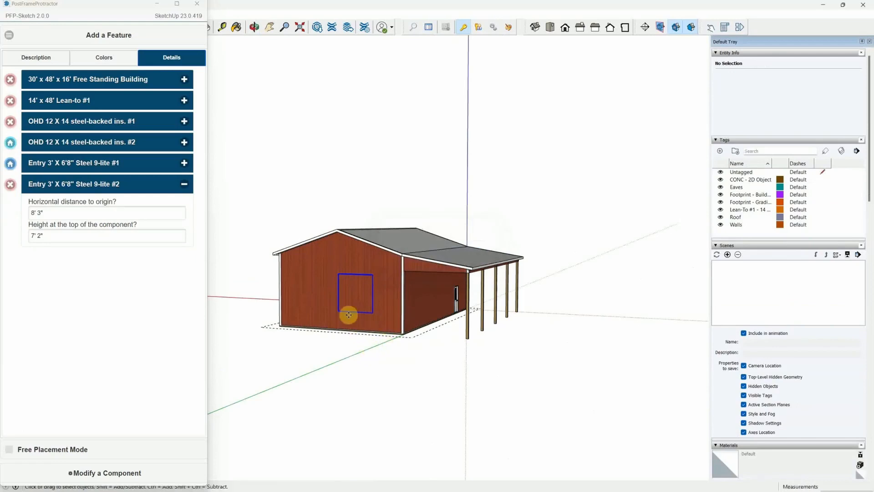
pyautogui.click(350, 314)
# Place entry door #1 on the long side wall, 2' from origin.
pyautogui.moveTo(273, 345); pyautogui.dragTo(637, 364, button='middle')
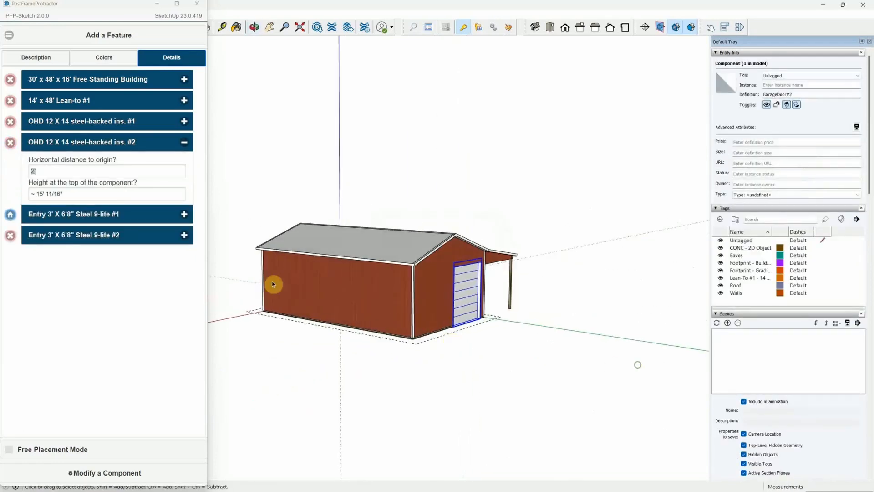
pyautogui.click(10, 214)
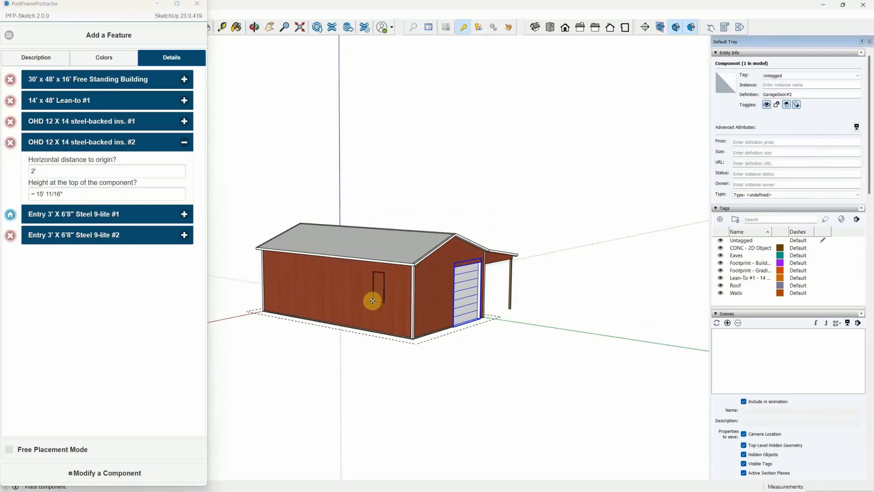
pyautogui.click(372, 300)
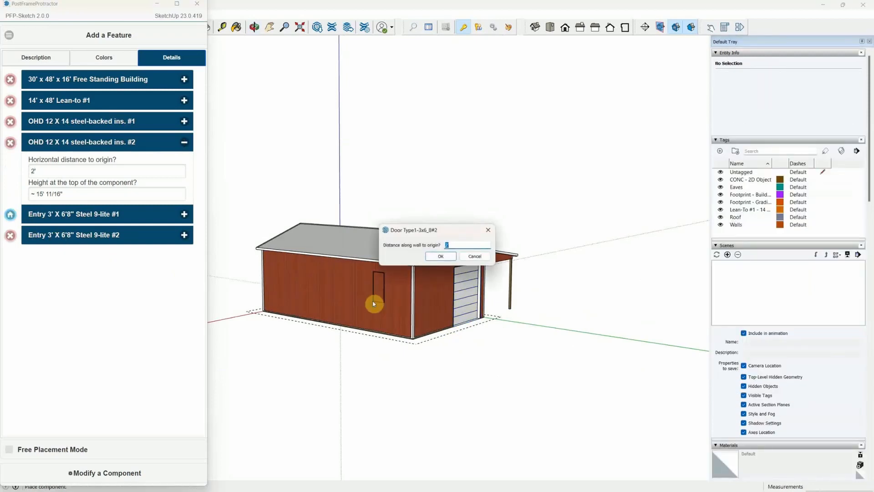
pyautogui.press('Return')
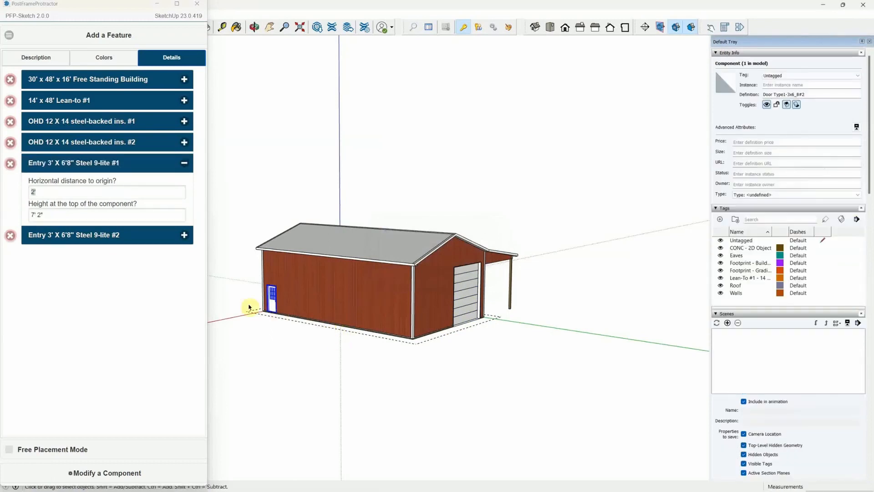
# Move entry door #1 onto the wall under the lean-to, 24'8 from origin.
pyautogui.click(10, 166)
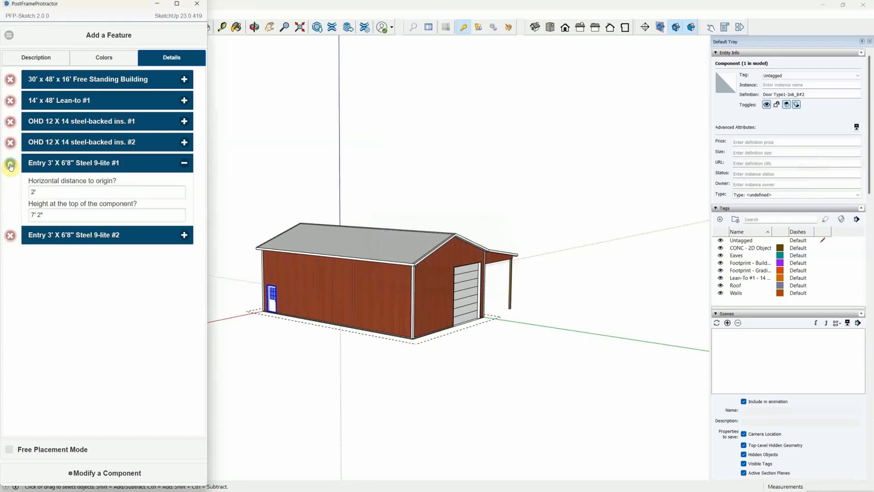
pyautogui.moveTo(527, 332); pyautogui.dragTo(143, 319, button='middle')
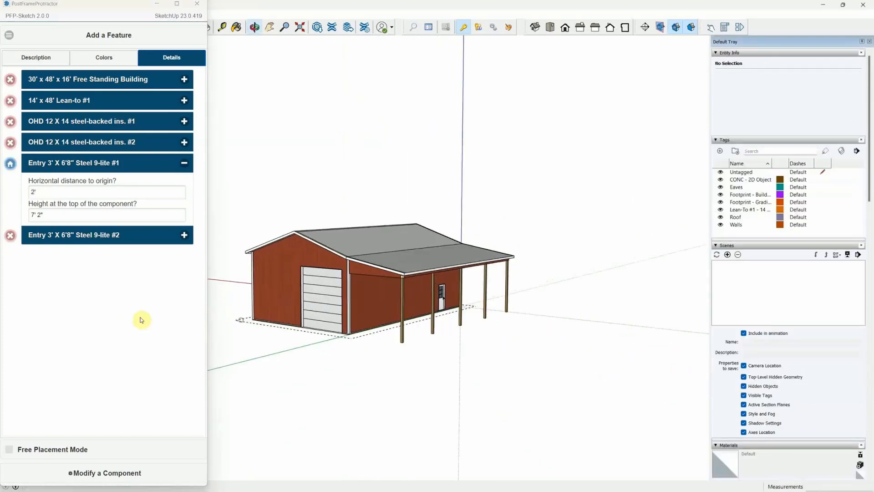
pyautogui.click(14, 171)
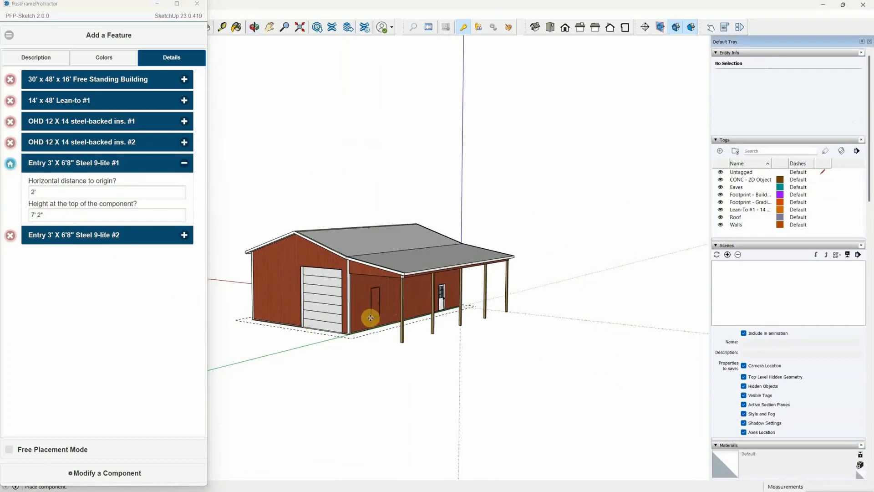
pyautogui.click(371, 320)
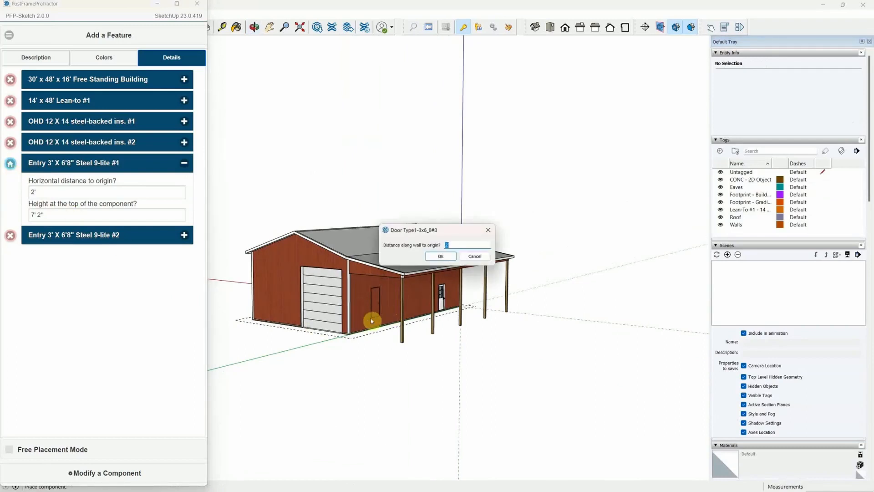
pyautogui.write("24'8")
pyautogui.press('Return')
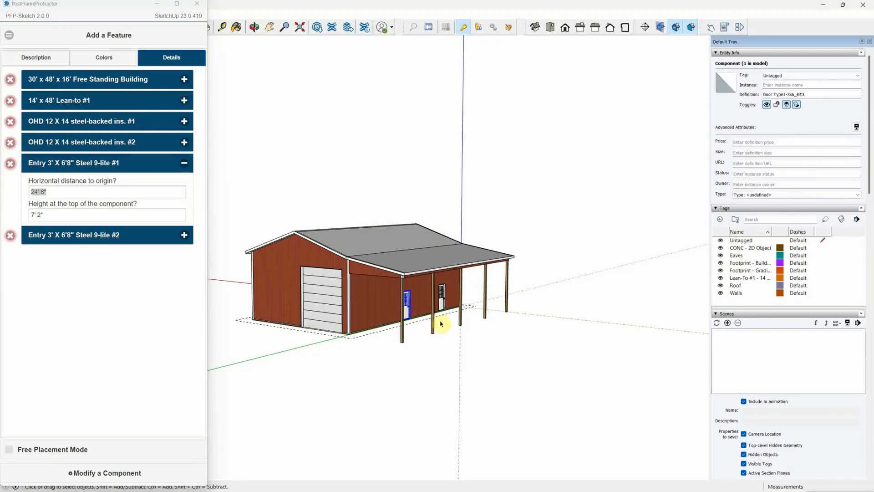
# Orbit around the building to check the doors, then collapse entry door #1's details.
pyautogui.moveTo(439, 322); pyautogui.dragTo(284, 340, button='middle')
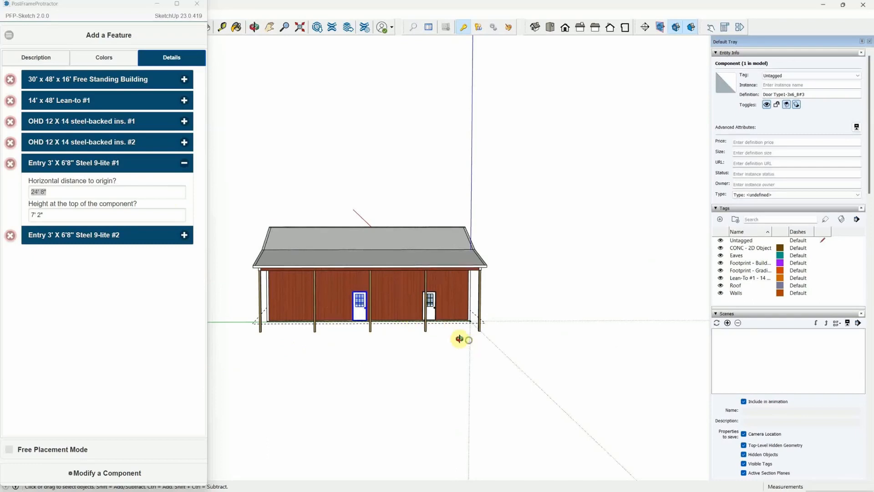
pyautogui.moveTo(460, 339); pyautogui.dragTo(323, 340, button='middle')
pyautogui.moveTo(429, 340); pyautogui.dragTo(361, 357, button='middle')
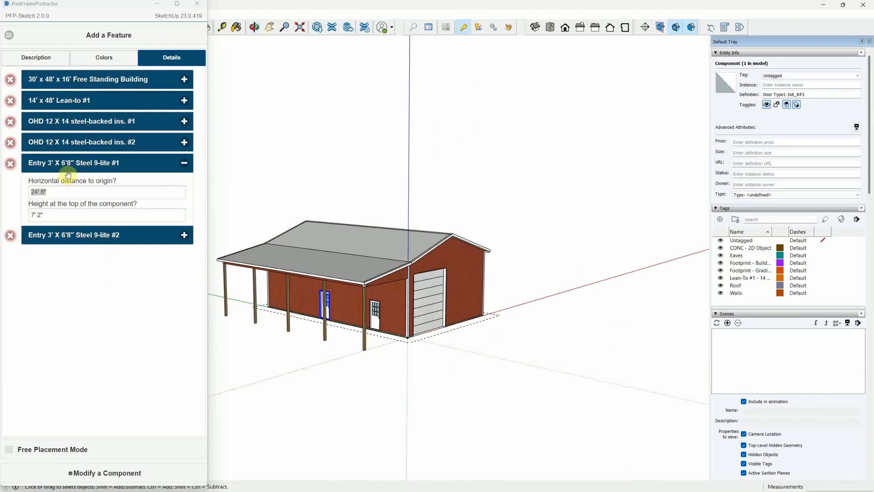
pyautogui.click(185, 168)
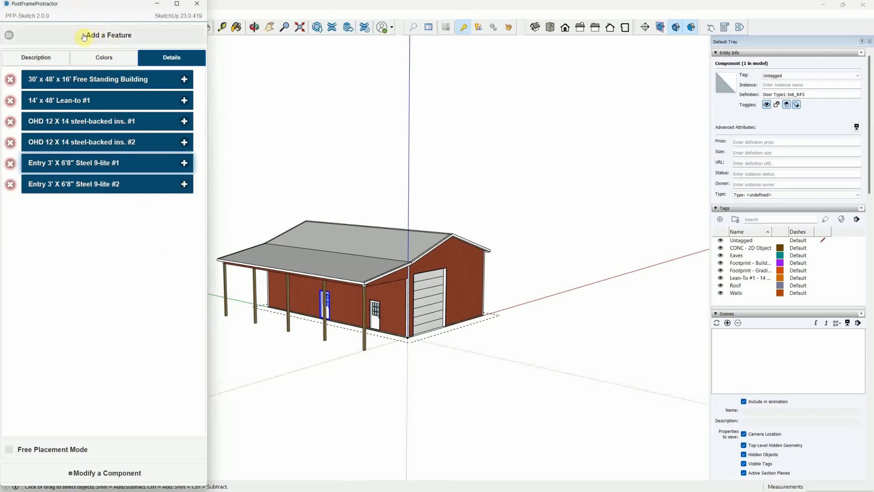
# Add a 3' cupola from the Cupolas list and zoom in to inspect it on the ridge.
pyautogui.click(8, 37)
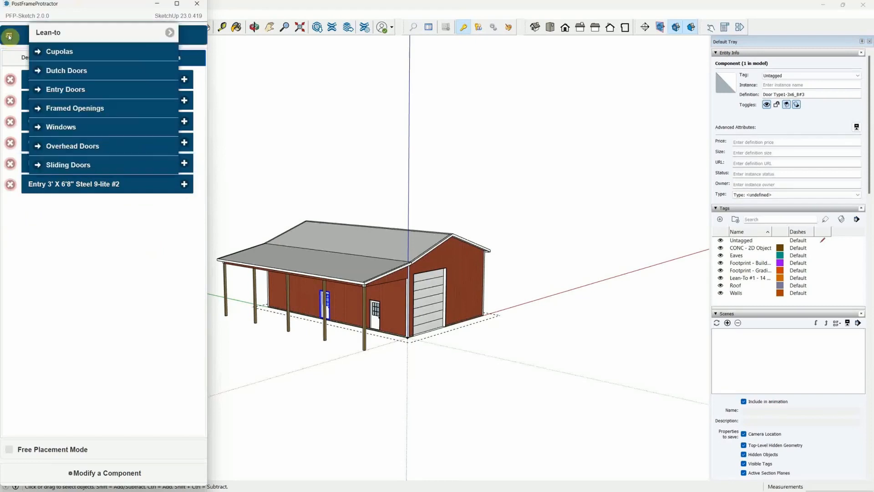
pyautogui.click(56, 53)
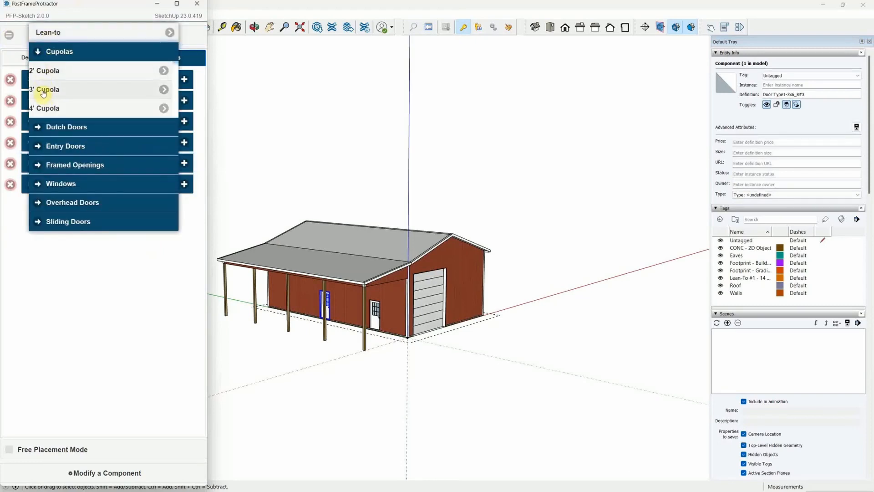
pyautogui.click(44, 92)
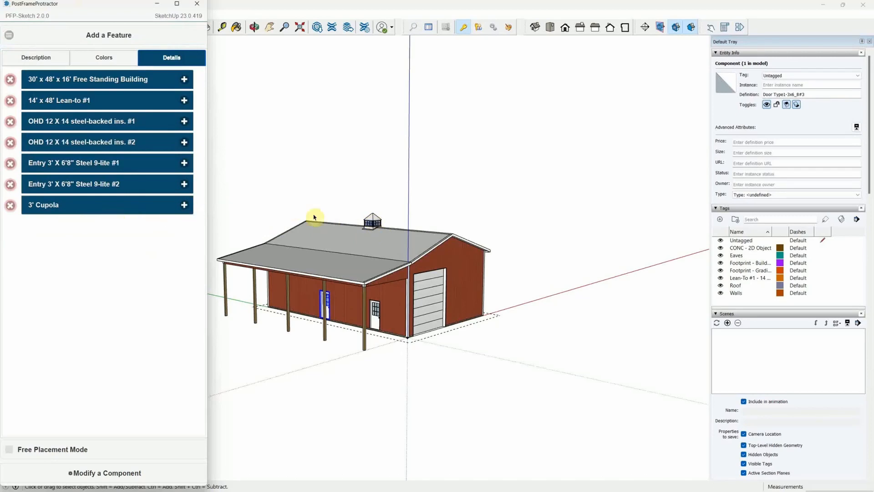
pyautogui.scroll(6, 407, 275)
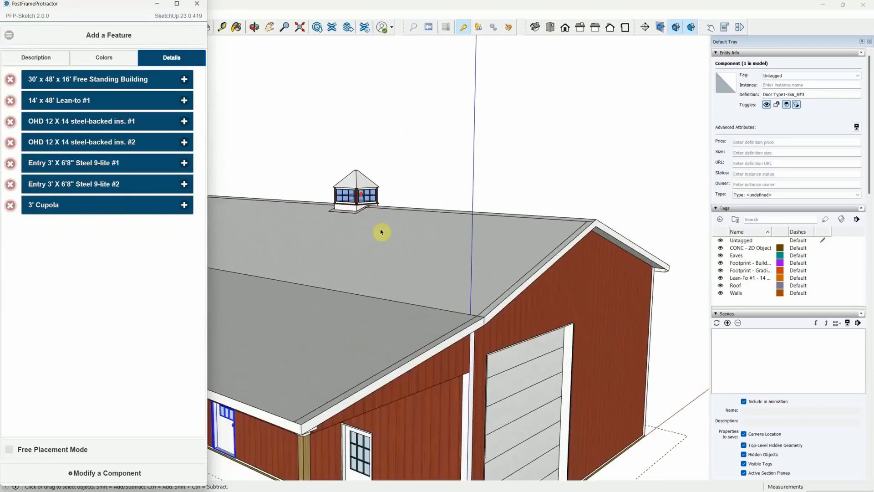
pyautogui.scroll(2, 360, 197)
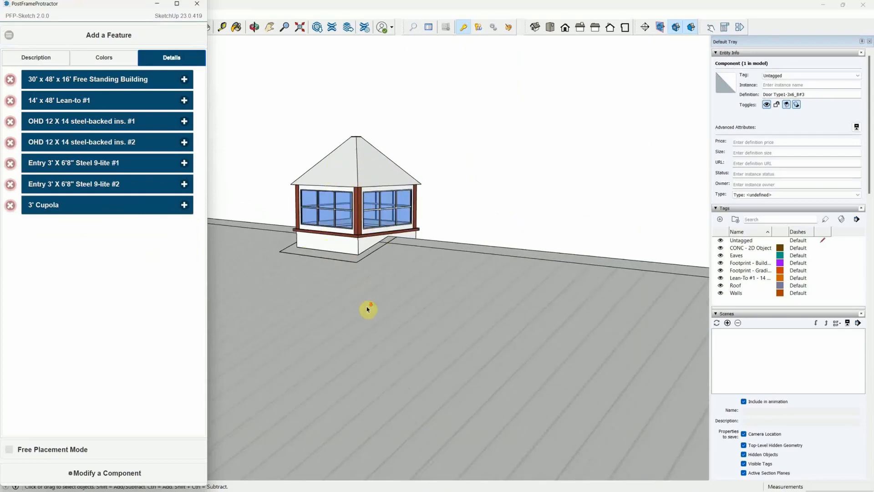
pyautogui.scroll(-3, 366, 309)
pyautogui.scroll(2, 361, 286)
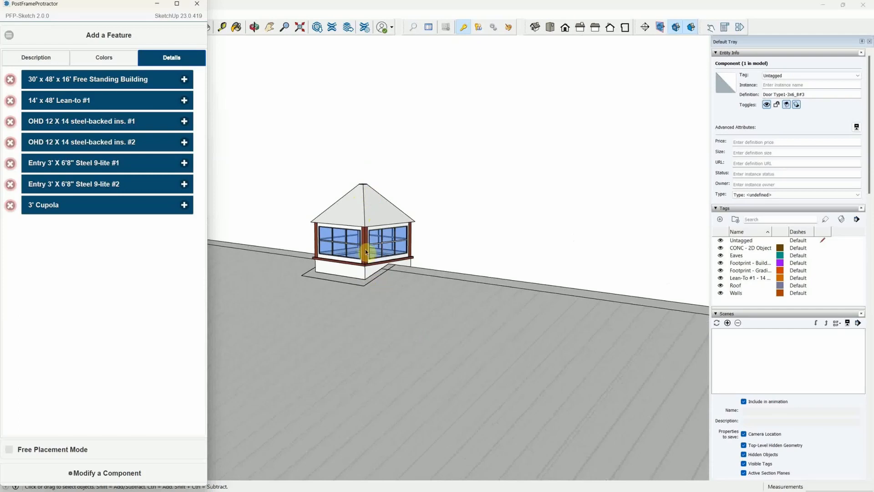
pyautogui.scroll(-4, 366, 252)
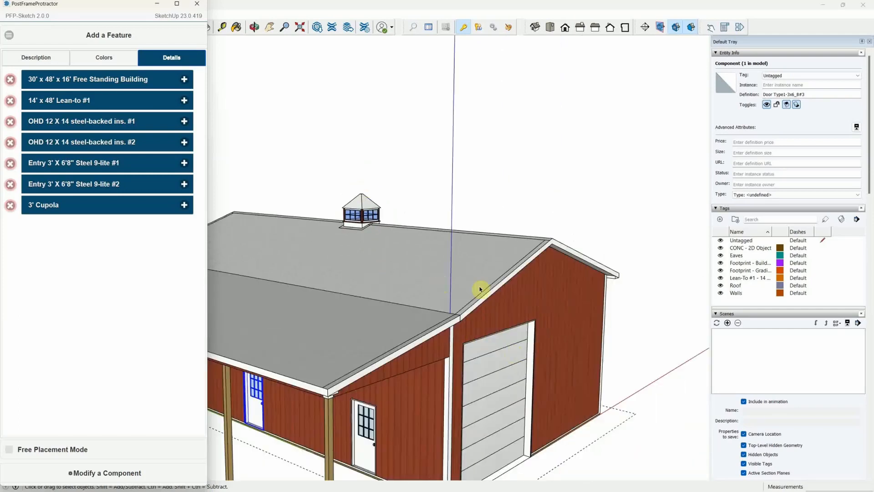
pyautogui.click(11, 36)
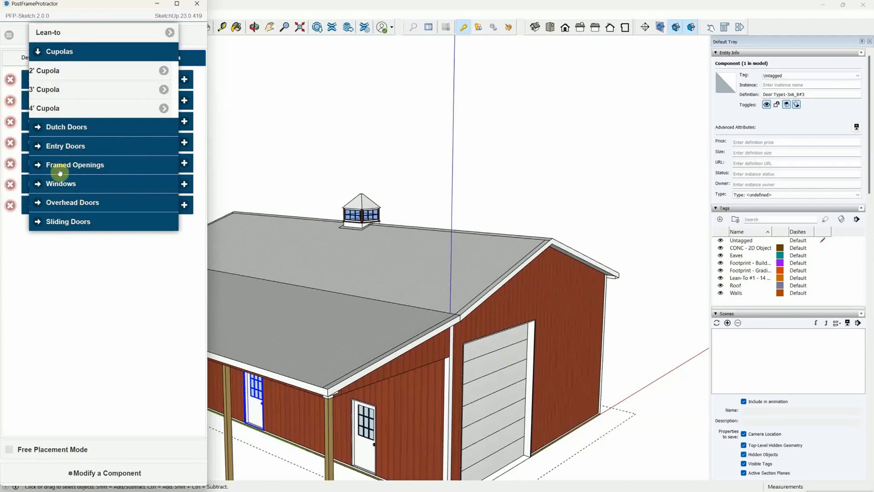
# Place a 3X4 Single-hung ins. Window on the lean-to wall at 16'6 from origin.
pyautogui.scroll(-3, 265, 116)
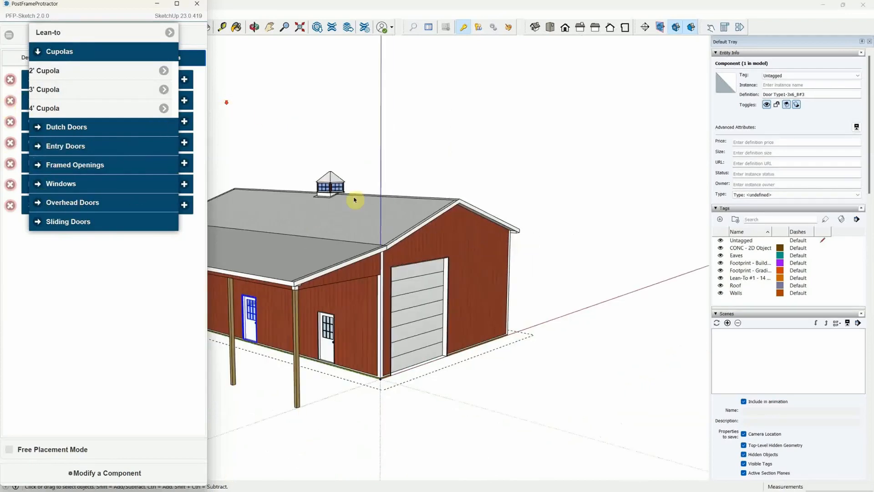
pyautogui.click(40, 185)
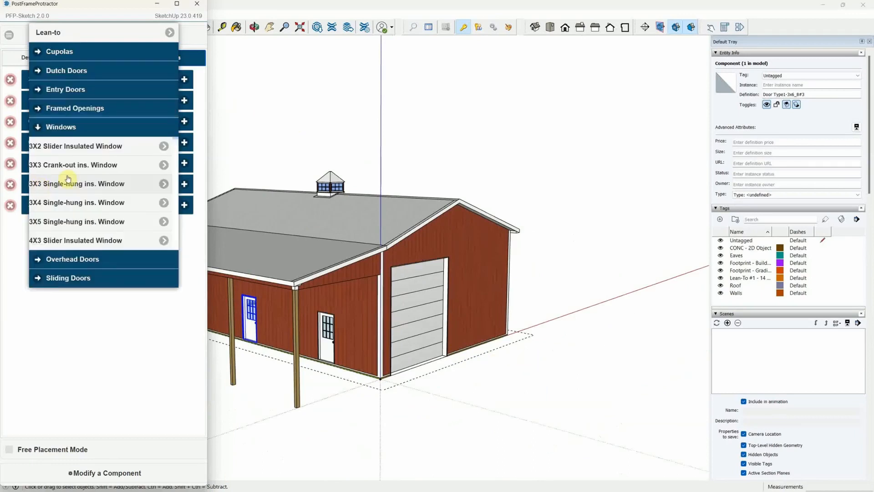
pyautogui.click(54, 203)
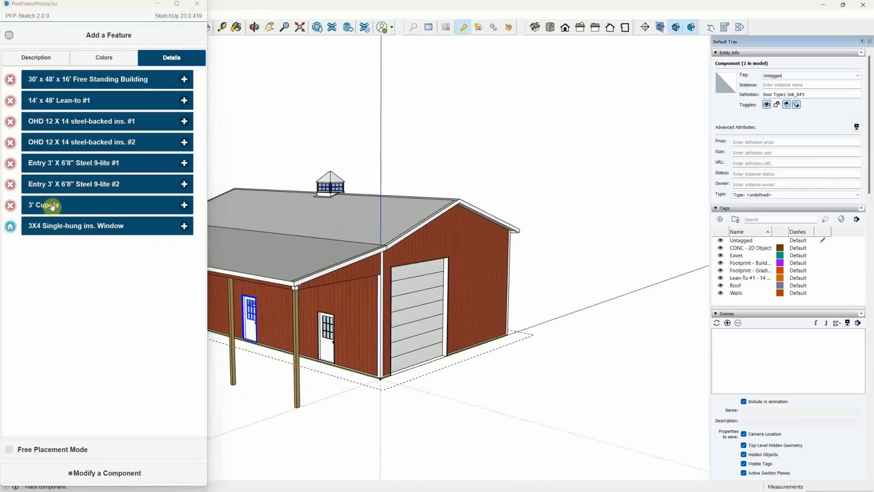
pyautogui.click(270, 331)
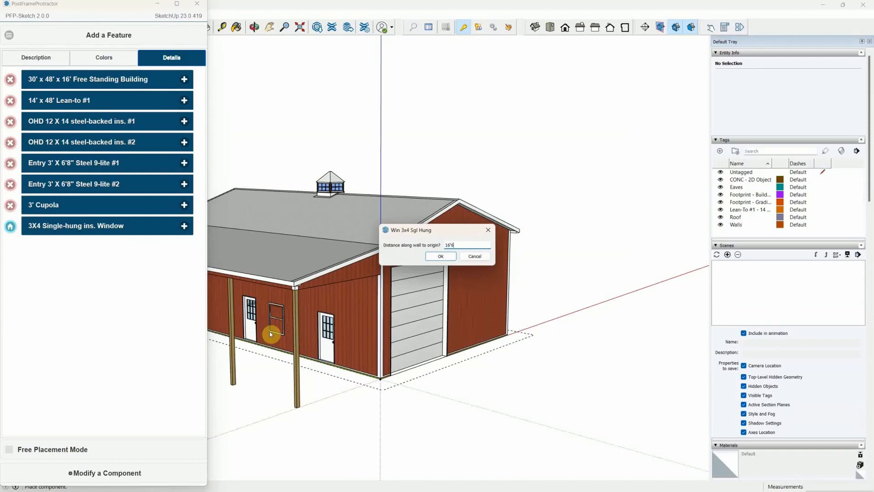
pyautogui.write("16'6")
pyautogui.press('Return')
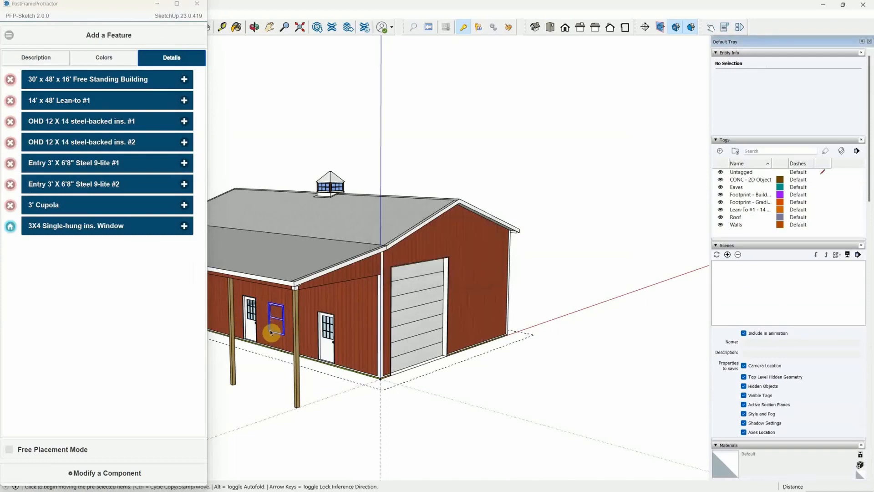
pyautogui.moveTo(329, 333); pyautogui.dragTo(504, 305, button='middle')
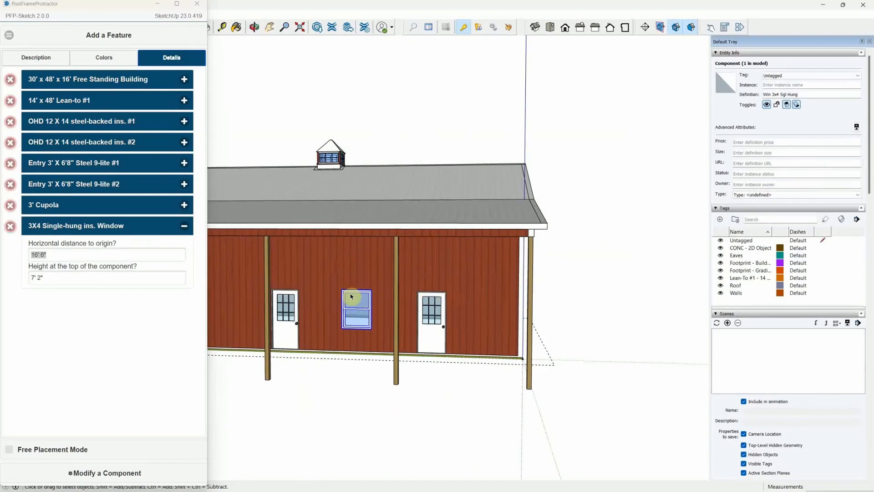
# Change the 3X4 window's top height from 7' 2" to 12'.
pyautogui.click(53, 277)
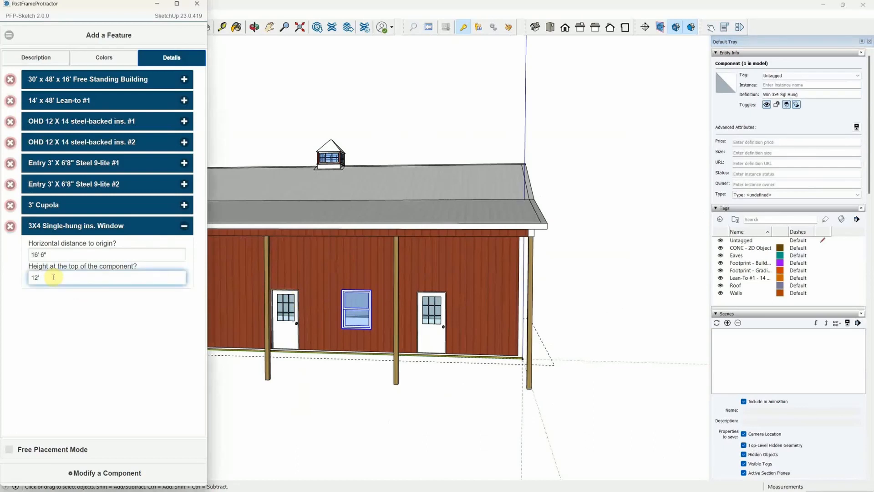
pyautogui.write("'")
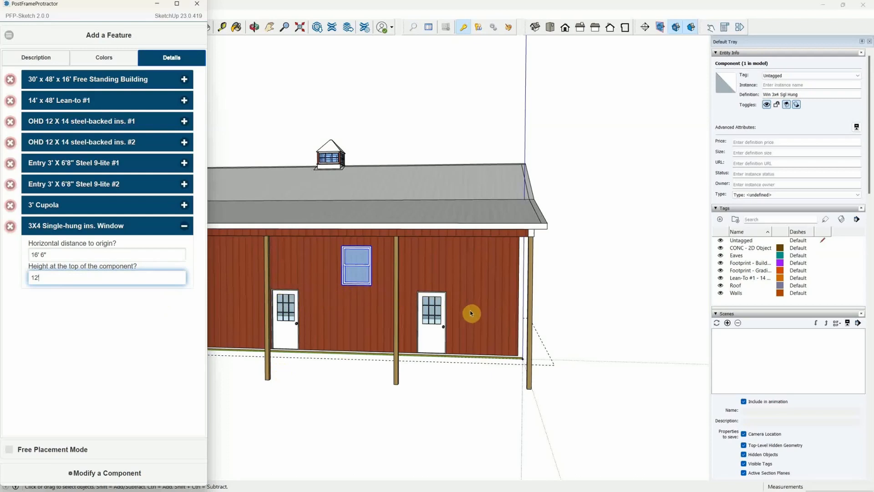
# Add a Framed Openings window for a customer-installed window on the lean-to wall, 2' from origin.
pyautogui.click(8, 38)
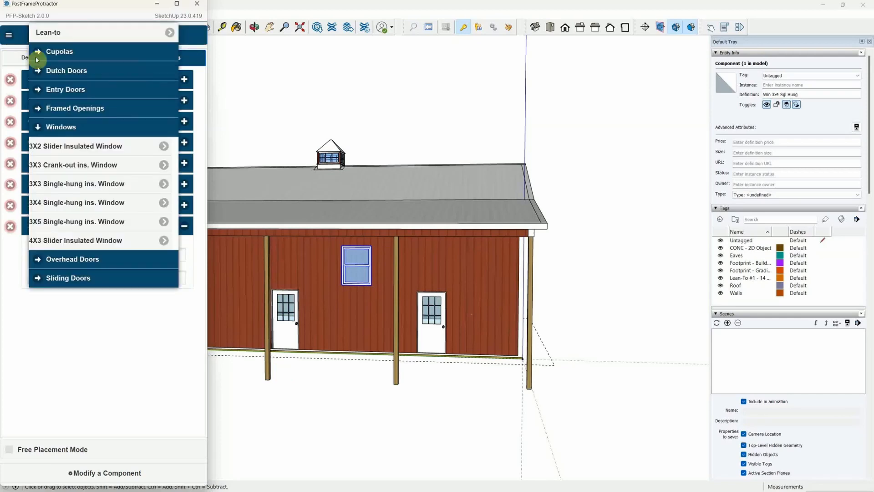
pyautogui.click(40, 110)
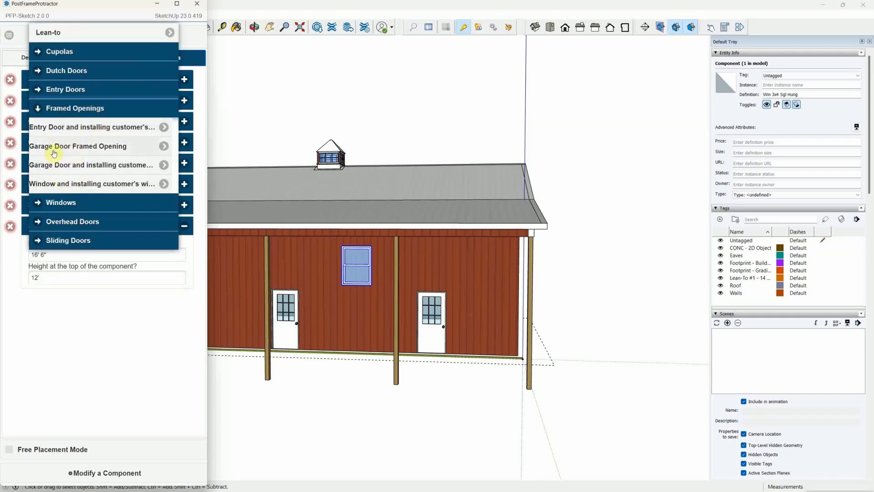
pyautogui.click(44, 185)
pyautogui.scroll(-3, 541, 314)
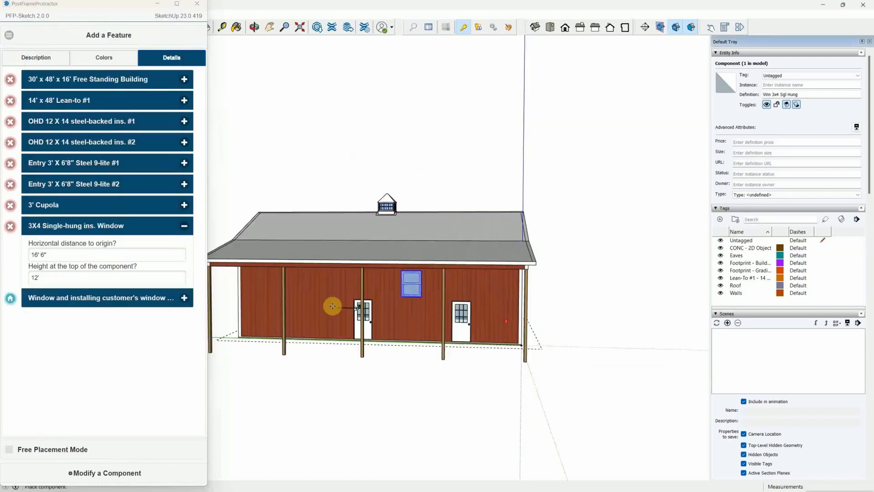
pyautogui.click(322, 306)
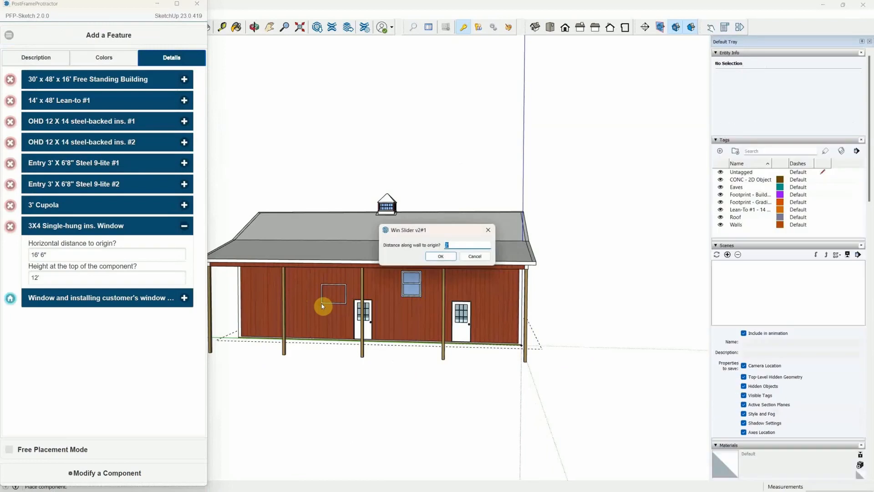
pyautogui.press('Return')
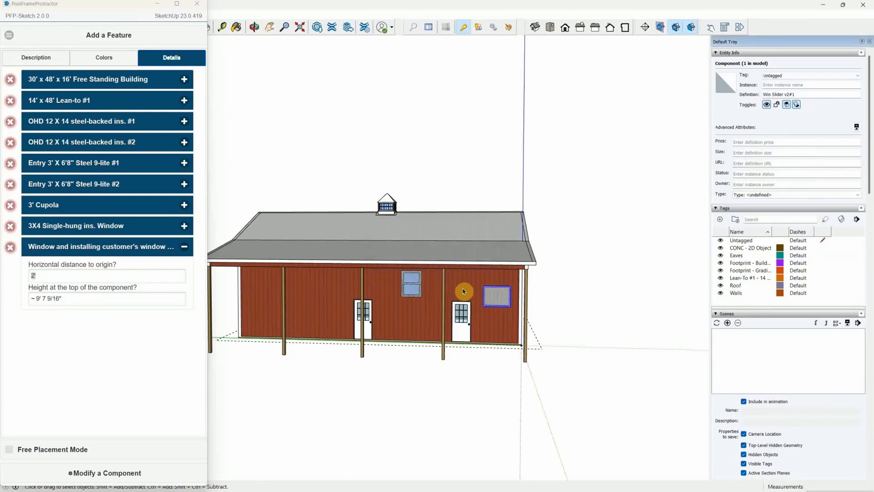
# Set the Win 4x3 Slider opening to 36" wide, 48" high, function Framed Opening.
pyautogui.click(93, 474)
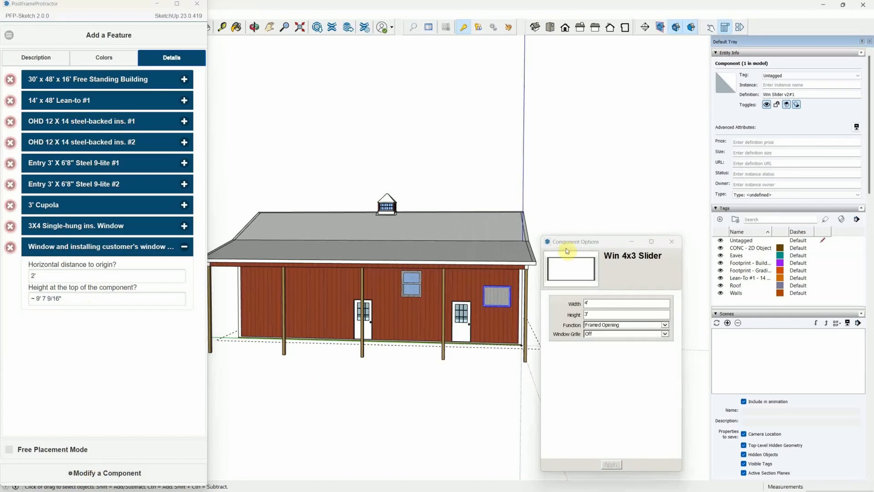
pyautogui.click(586, 304)
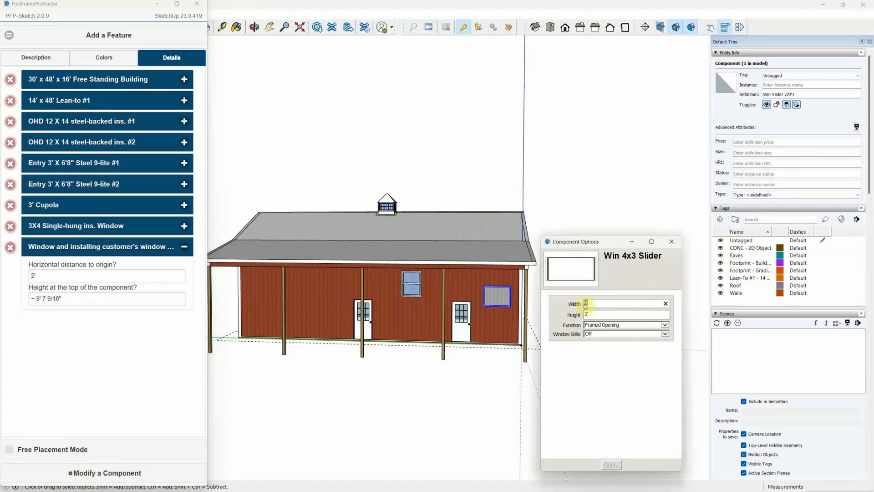
pyautogui.write('3')
pyautogui.press('Return')
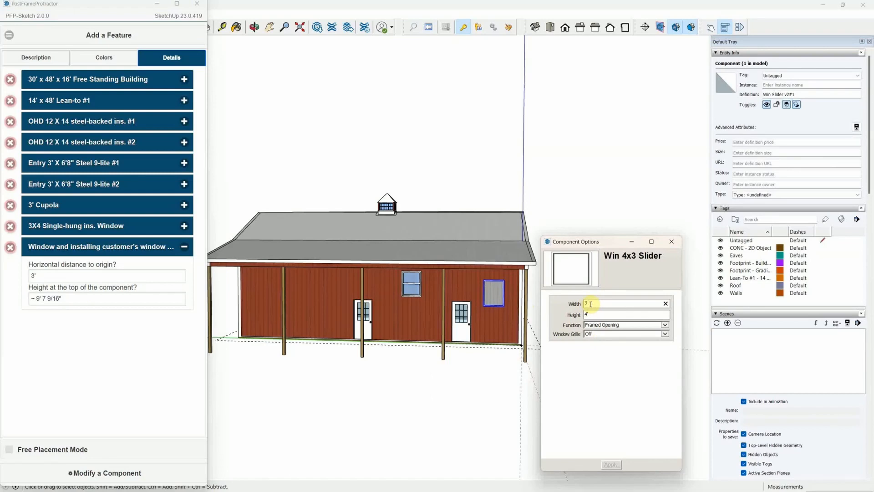
pyautogui.write('6')
pyautogui.press('Tab')
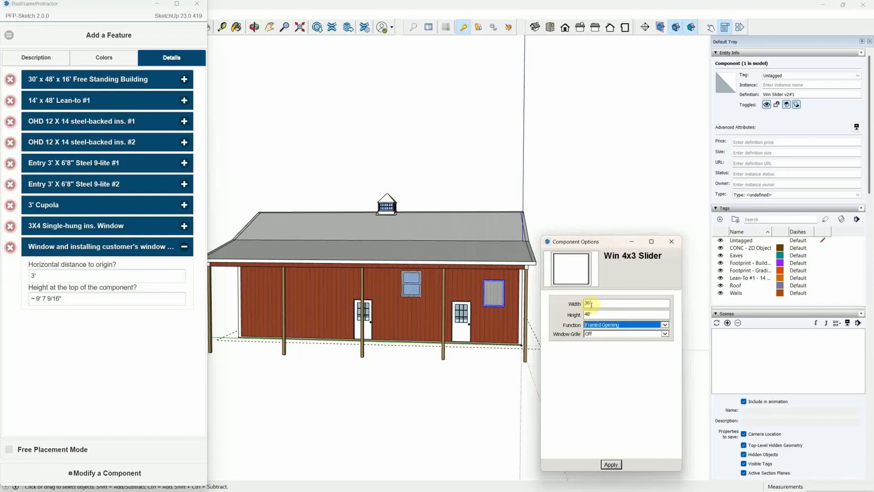
pyautogui.scroll(-2, 293, 368)
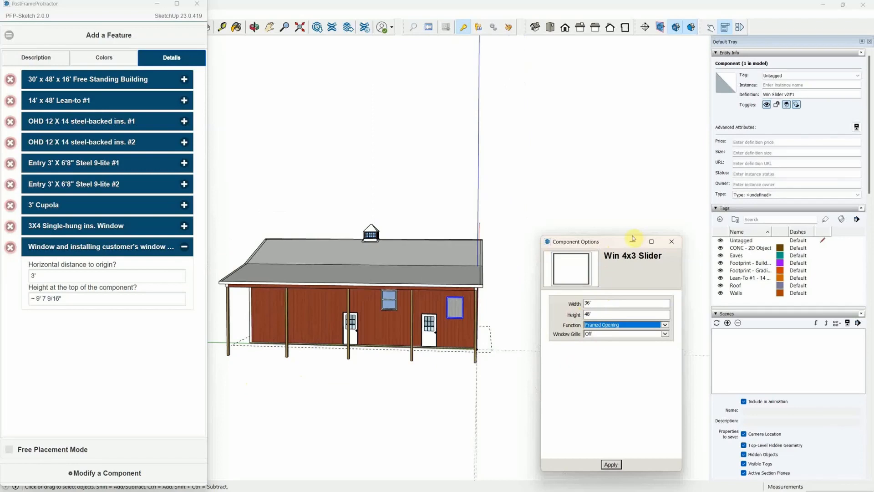
# Float the PFP-Sketch toolbar, open the Repaint Tool from Colors, and close Component Options.
pyautogui.moveTo(605, 246); pyautogui.dragTo(547, 348)
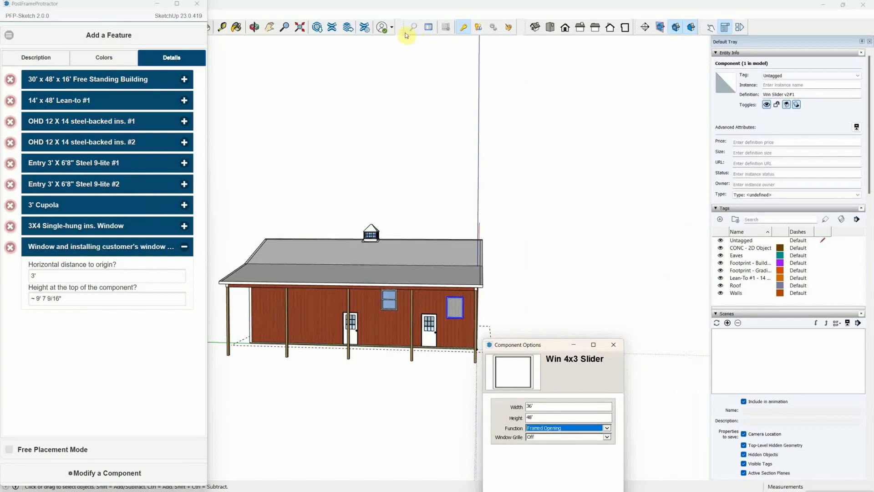
pyautogui.moveTo(405, 27)
pyautogui.mouseDown()
pyautogui.moveTo(410, 67)
pyautogui.moveTo(398, 98)
pyautogui.mouseUp()
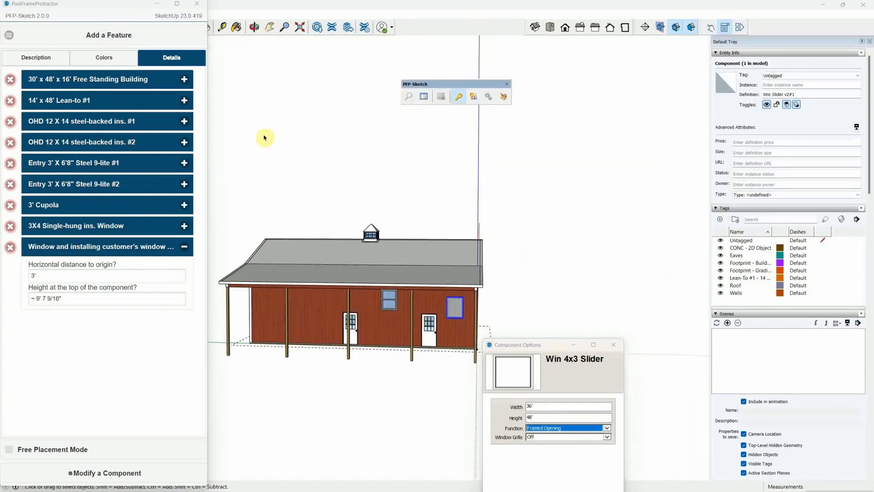
pyautogui.click(112, 59)
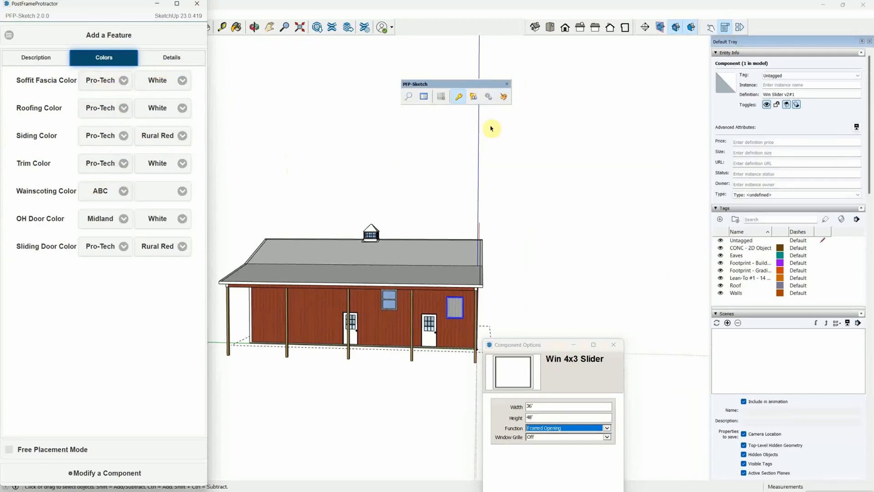
pyautogui.click(503, 97)
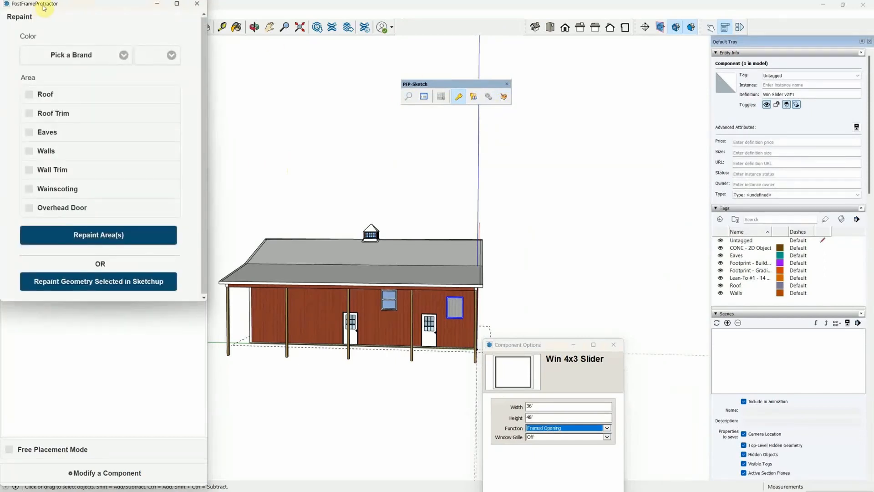
pyautogui.moveTo(44, 8); pyautogui.dragTo(564, 156)
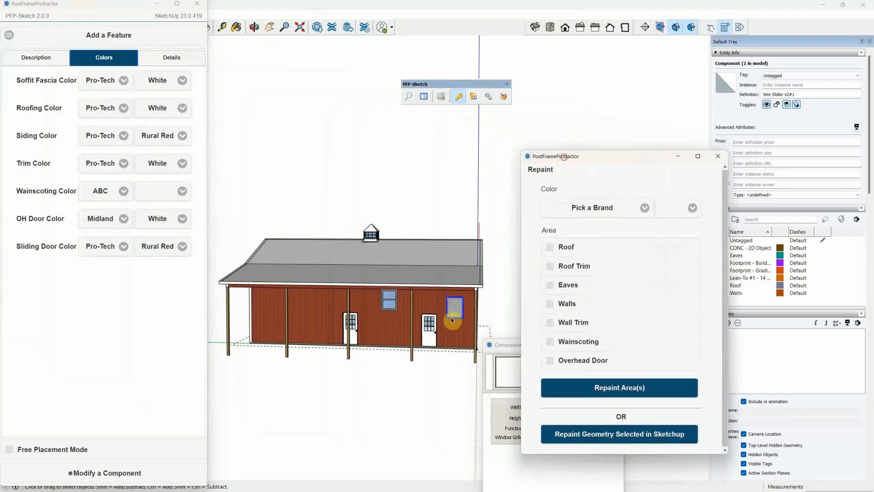
pyautogui.click(610, 345)
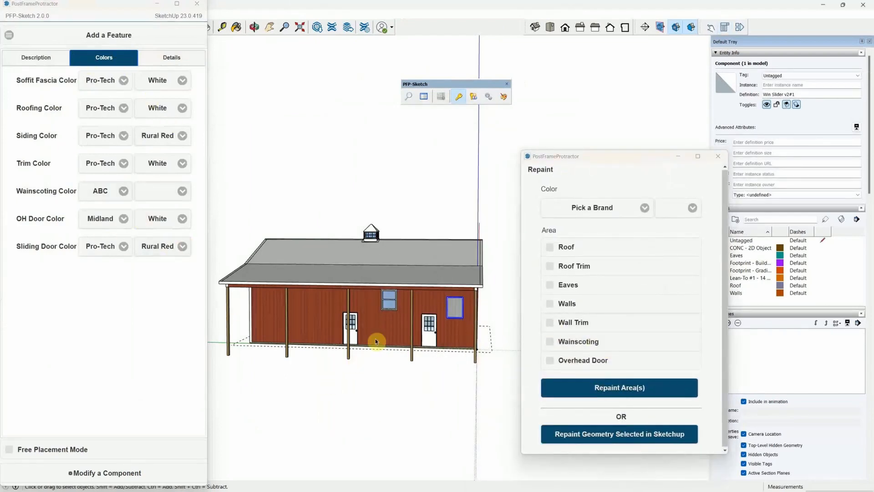
pyautogui.moveTo(376, 341); pyautogui.dragTo(281, 361, button='middle')
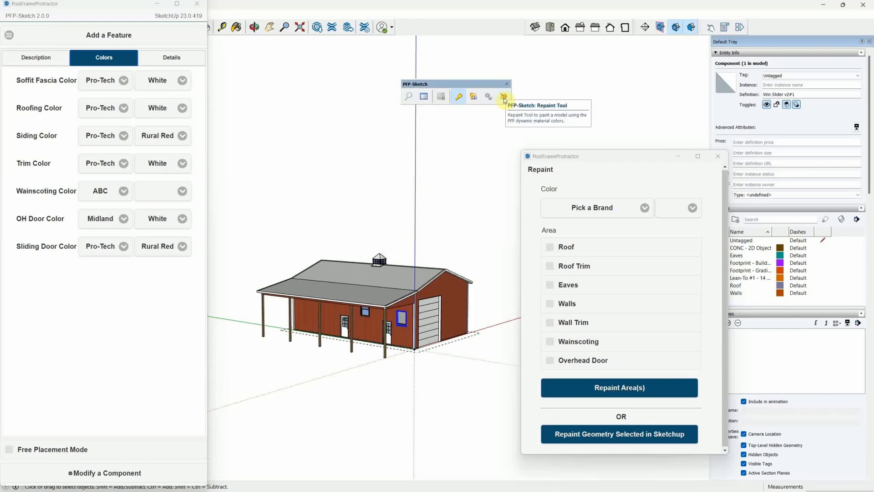
# Choose brand Pro-Tech and colour Beige, then repaint the Walls area.
pyautogui.click(594, 209)
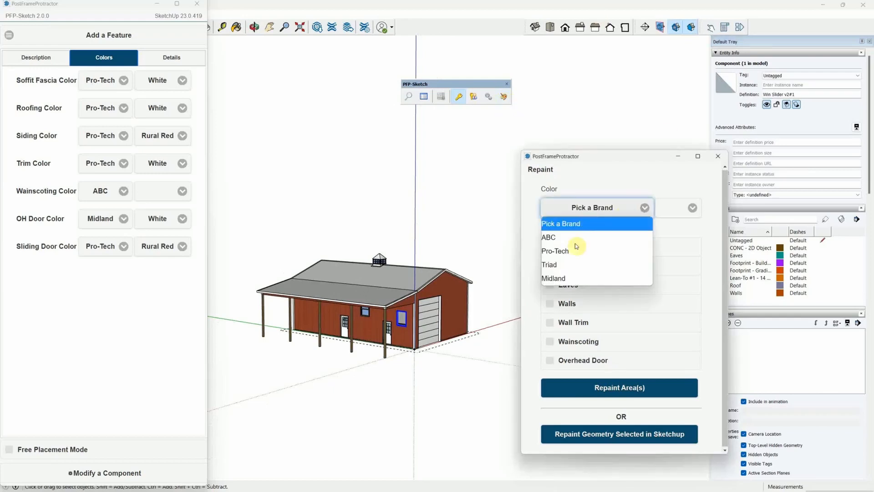
pyautogui.click(576, 250)
pyautogui.click(666, 208)
pyautogui.click(623, 261)
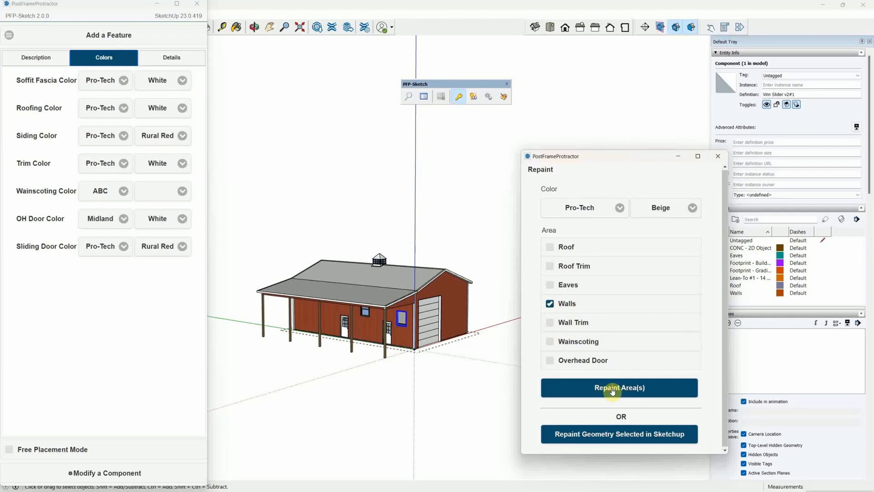
pyautogui.click(612, 390)
pyautogui.click(414, 304)
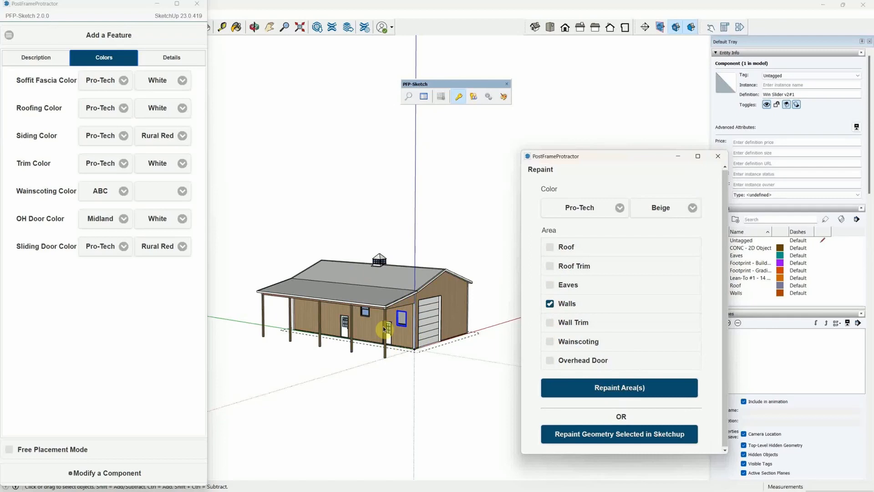
# Enter the side wall group and its nested wall to select the siding face.
pyautogui.moveTo(453, 337); pyautogui.dragTo(377, 336, button='middle')
pyautogui.scroll(1, 377, 335)
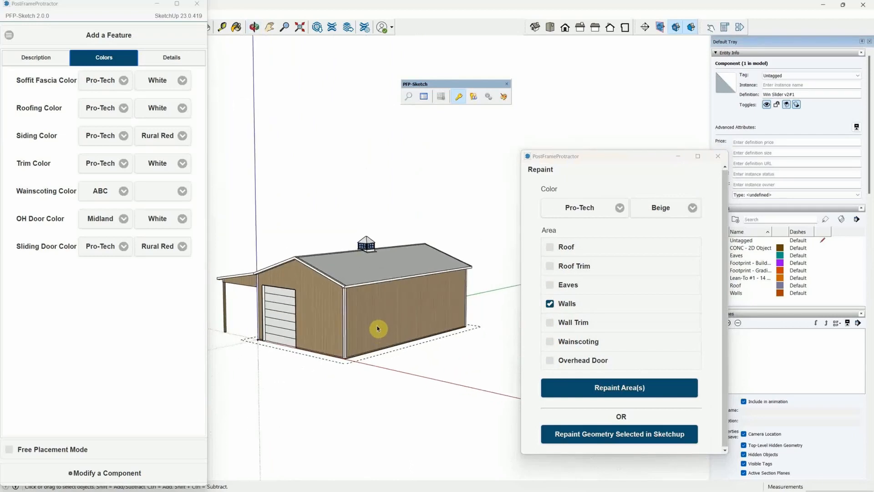
pyautogui.doubleClick(376, 321)
pyautogui.click(377, 323)
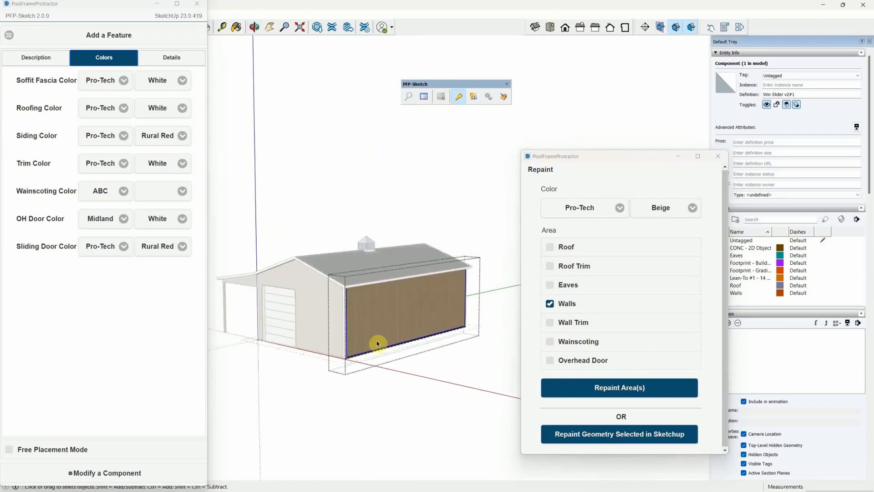
pyautogui.click(395, 409)
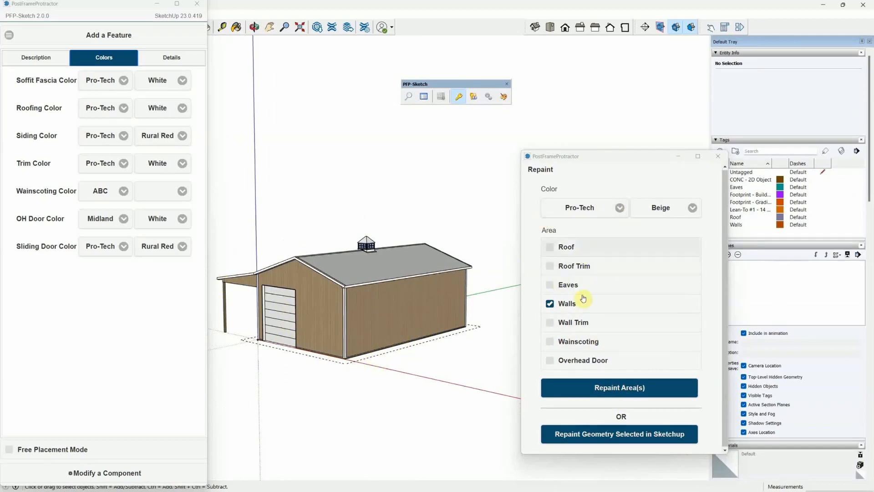
pyautogui.doubleClick(364, 328)
pyautogui.doubleClick(365, 328)
pyautogui.doubleClick(364, 328)
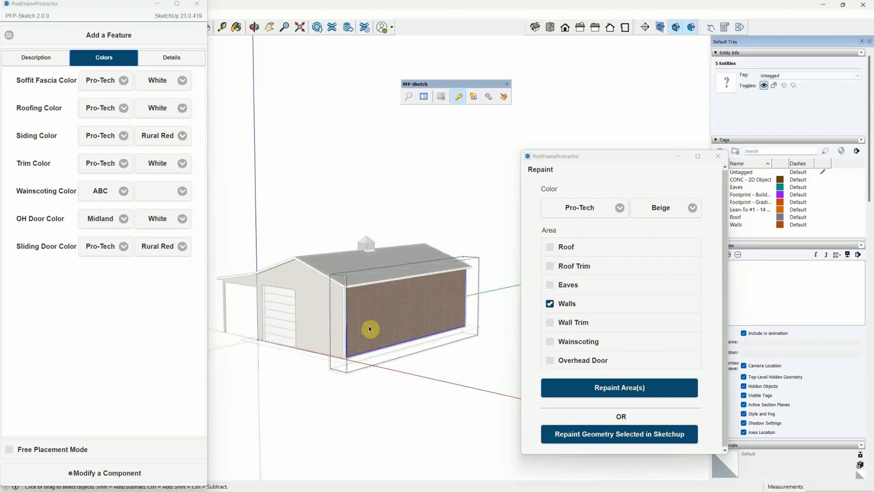
pyautogui.scroll(2, 369, 328)
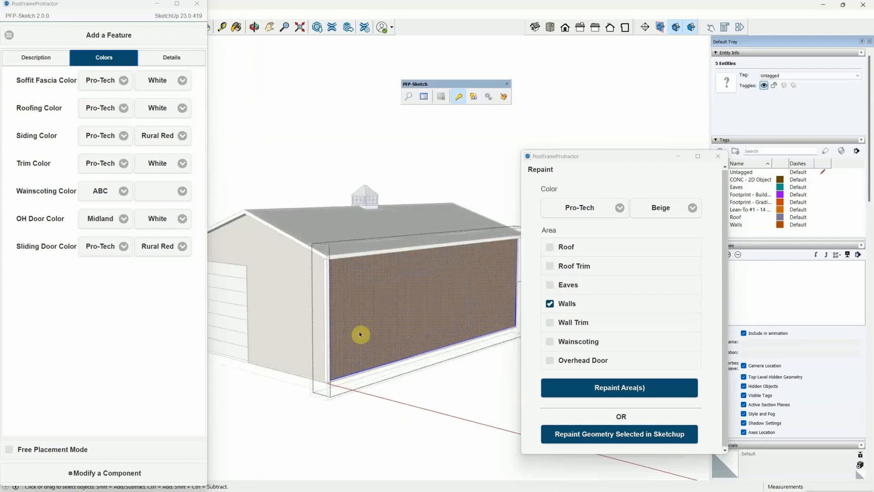
pyautogui.scroll(3, 361, 335)
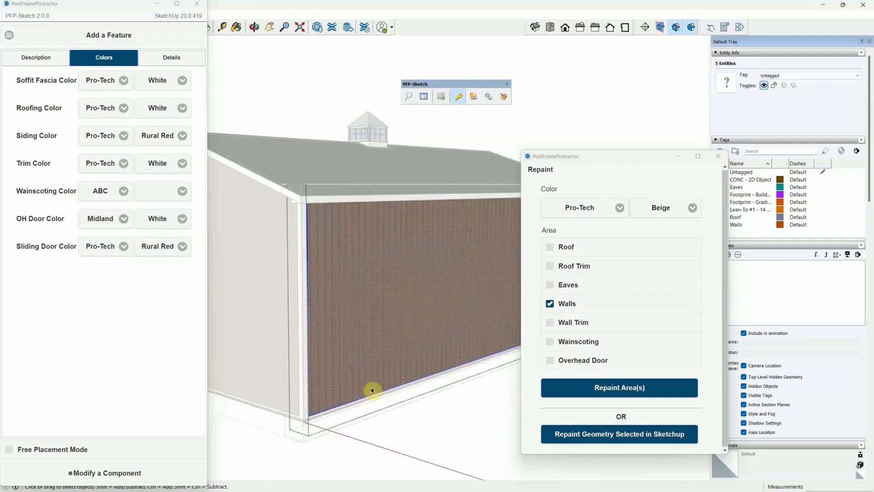
# Repaint the selected side wall Pro-Tech All Steel Red and exit the group.
pyautogui.click(663, 211)
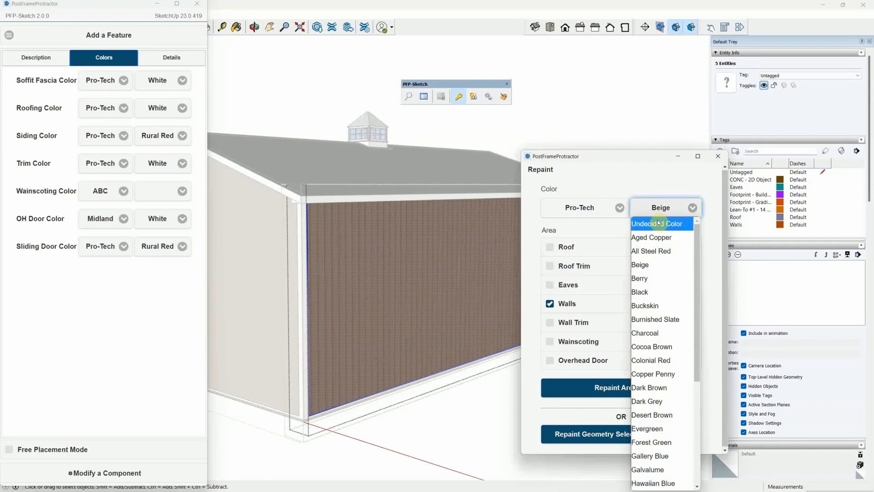
pyautogui.click(661, 251)
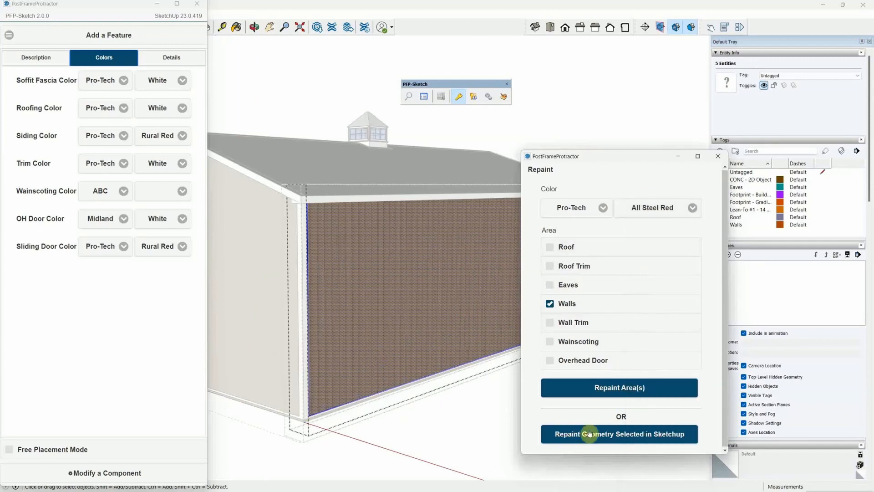
pyautogui.click(633, 443)
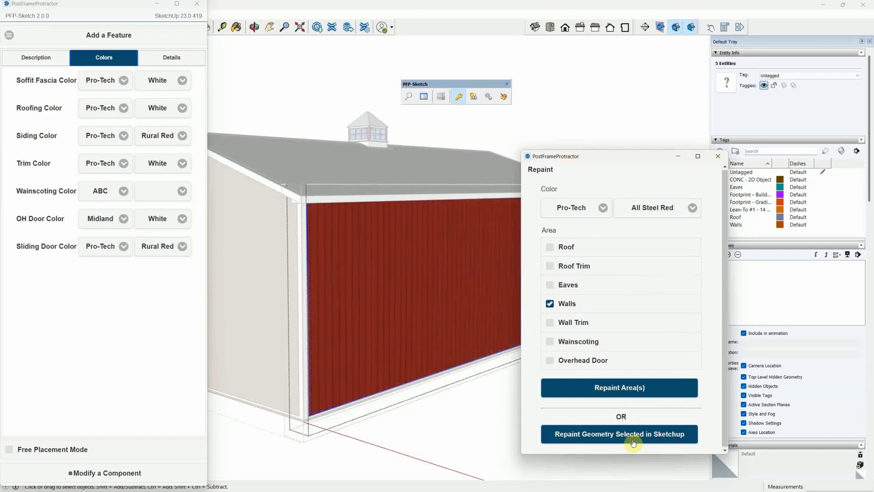
pyautogui.click(431, 444)
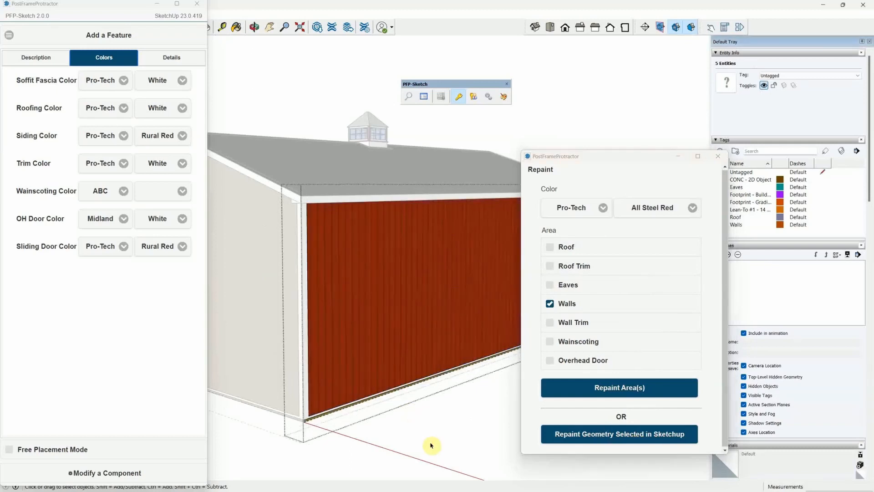
pyautogui.click(431, 444)
pyautogui.scroll(-2, 449, 429)
pyautogui.scroll(-2, 427, 338)
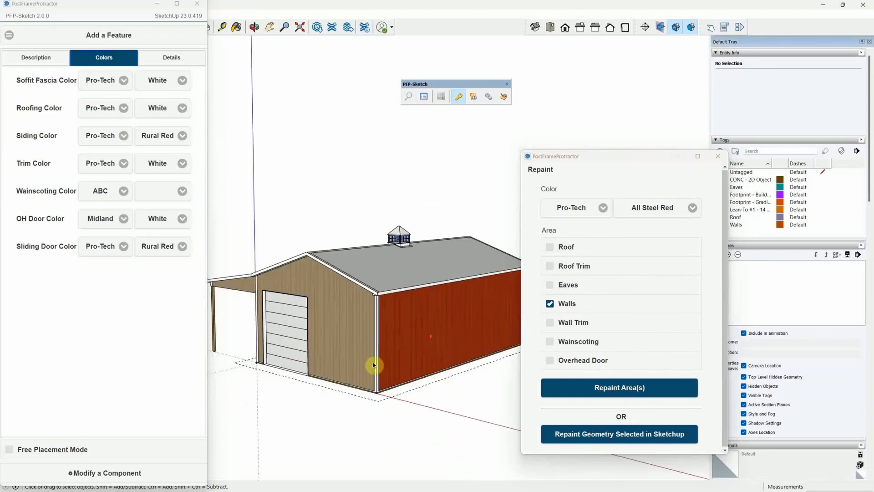
pyautogui.moveTo(328, 408); pyautogui.dragTo(503, 403, button='middle')
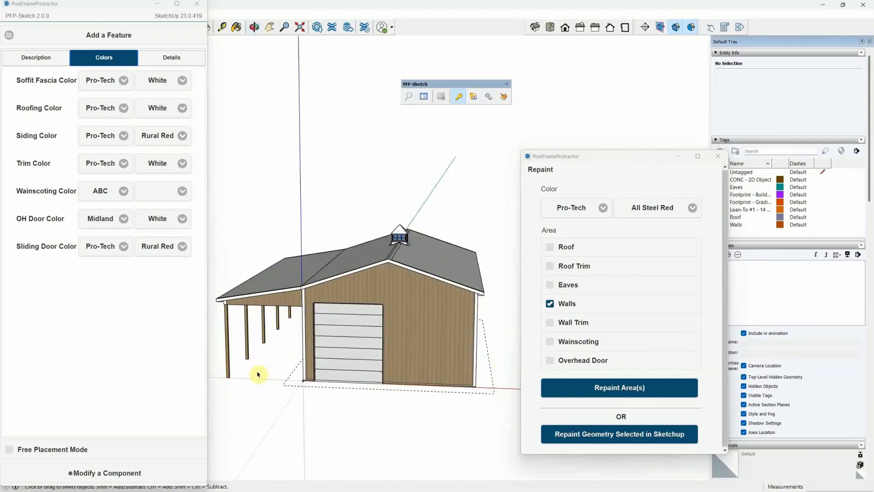